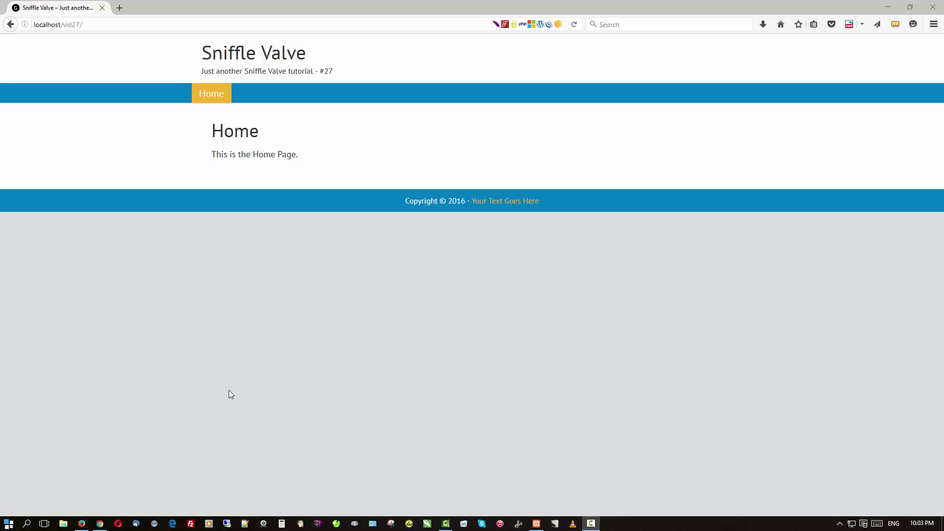
# Switch to Chrome, enable and save Templates Admin in the WordPress Page Builder settings, and view the list of all templates.
pyautogui.click(100, 524)
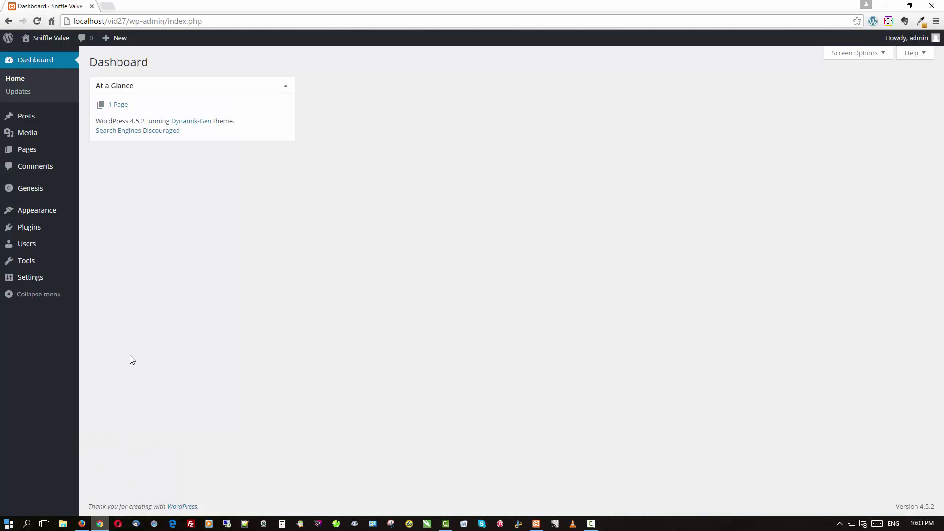
pyautogui.click(28, 226)
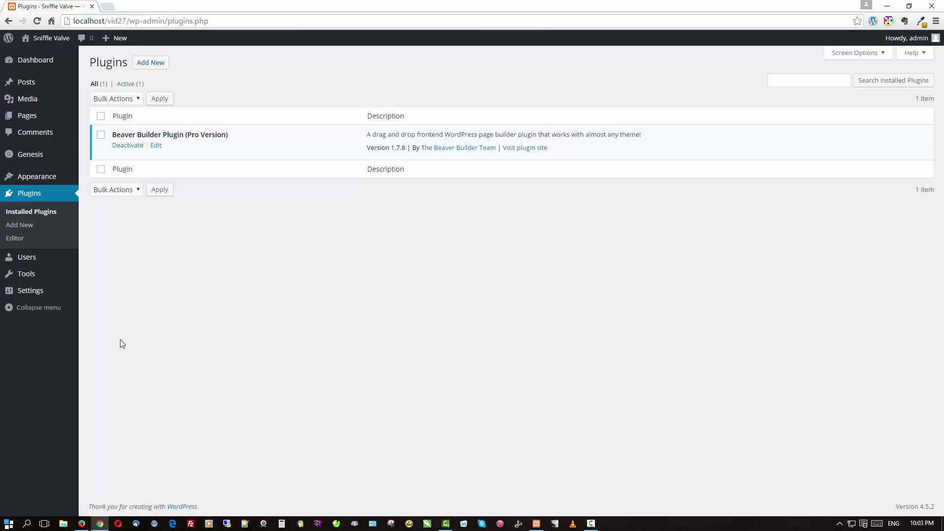
pyautogui.moveTo(36, 294)
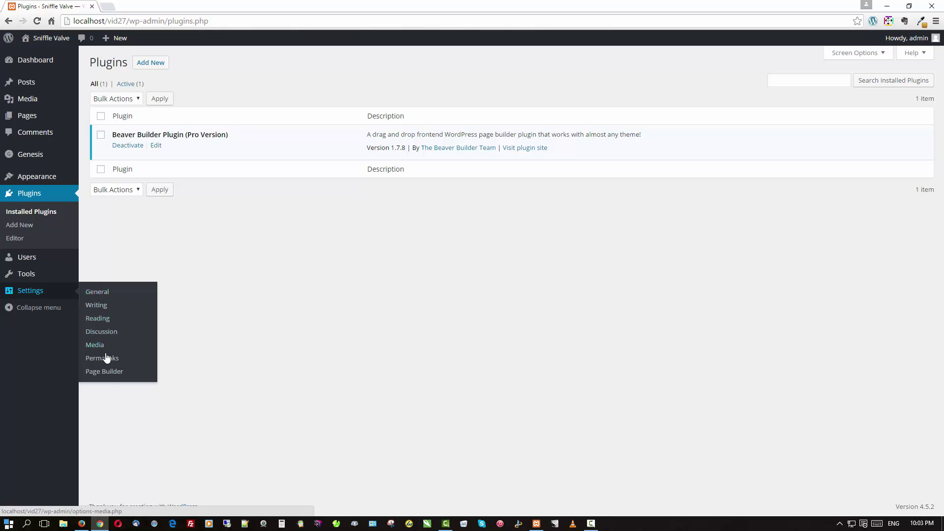
pyautogui.click(106, 372)
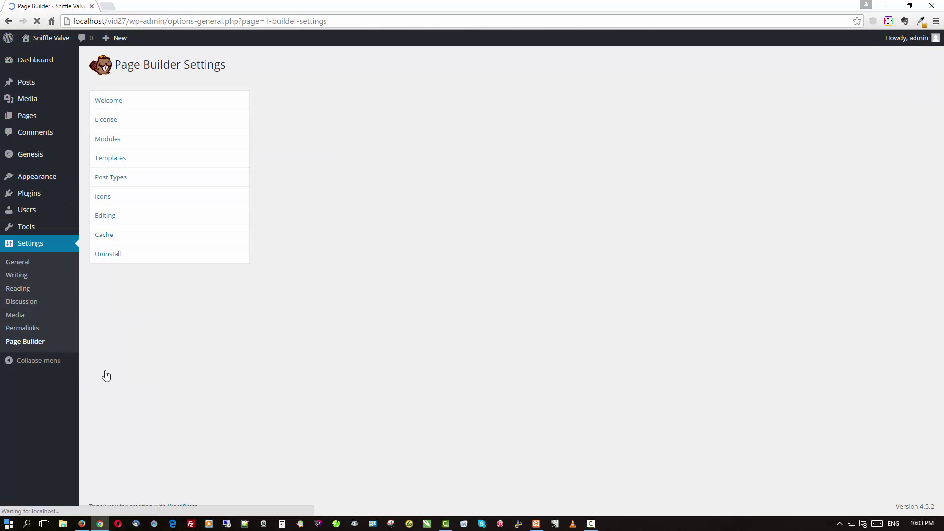
pyautogui.click(105, 161)
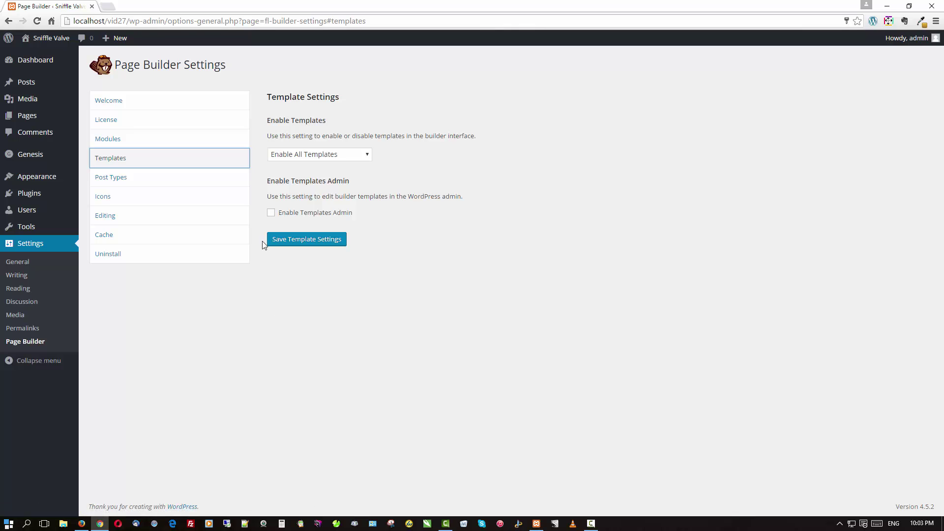
pyautogui.click(272, 213)
pyautogui.click(272, 213)
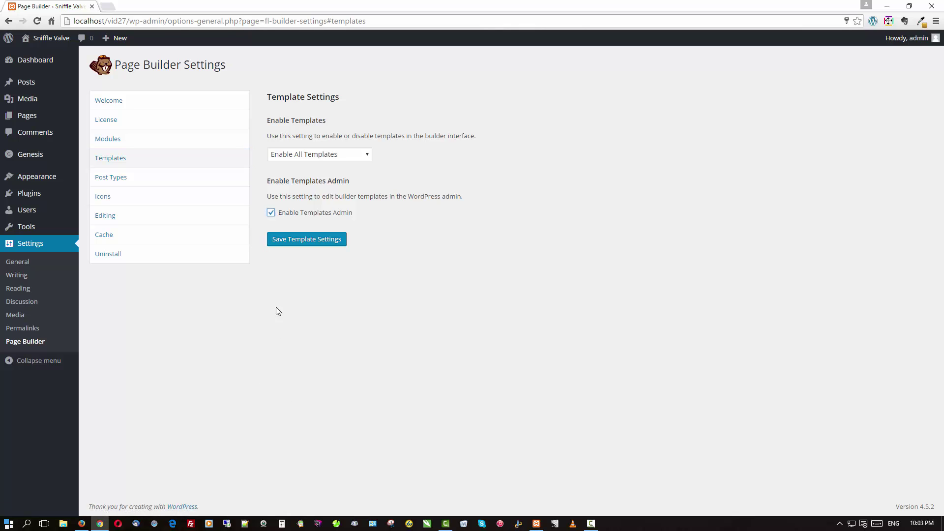
pyautogui.click(275, 244)
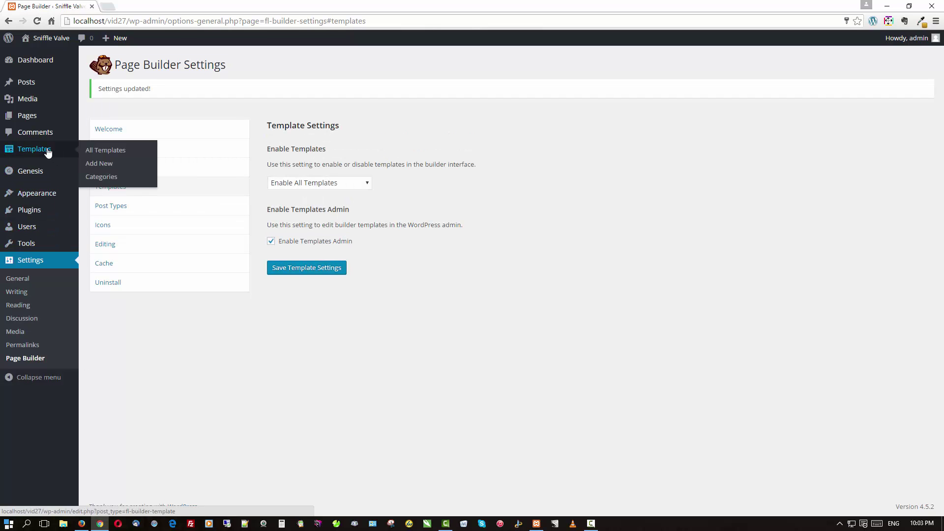
pyautogui.click(48, 150)
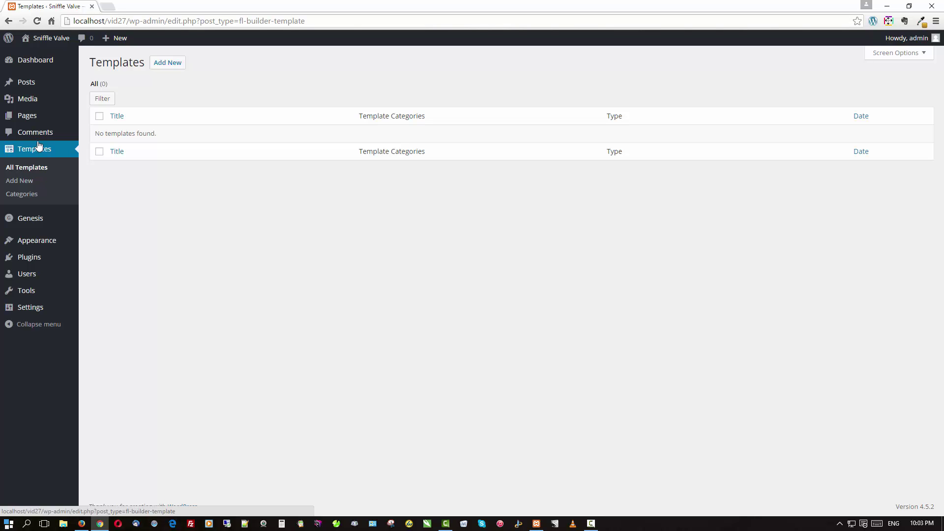
# Open the Home front page in Page Builder from the list of pages and decline the introductory tour.
pyautogui.moveTo(30, 120)
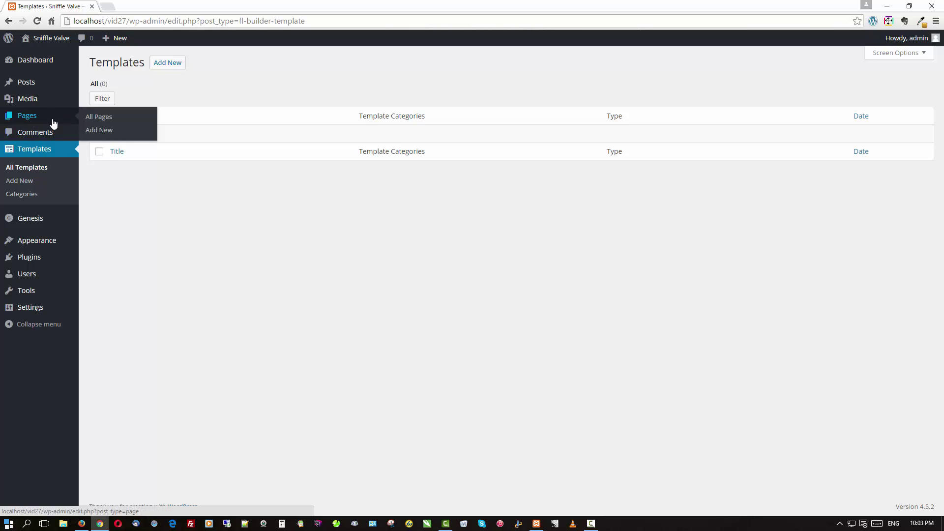
pyautogui.click(97, 118)
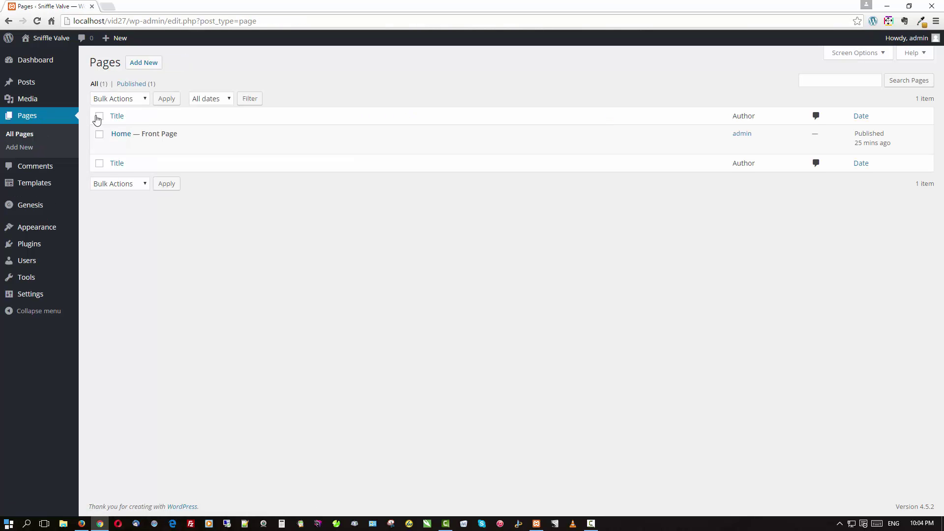
pyautogui.moveTo(161, 131)
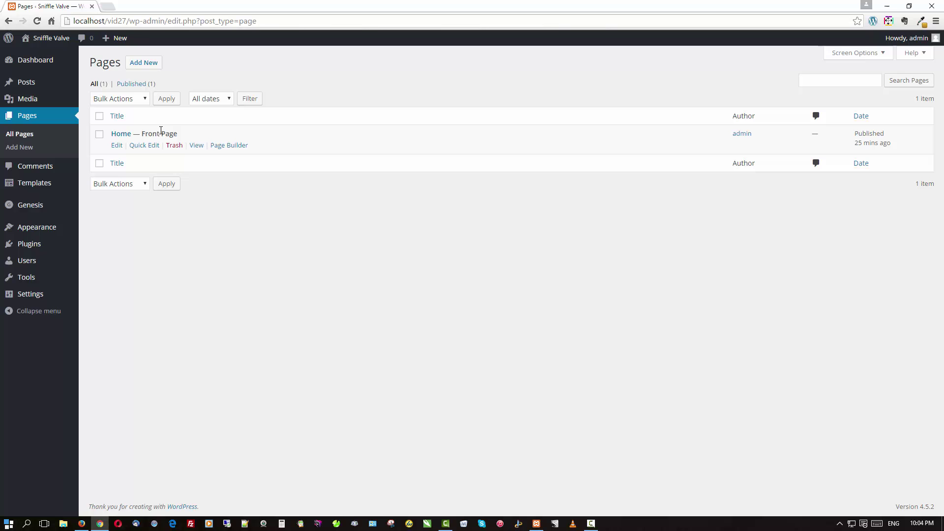
pyautogui.click(228, 146)
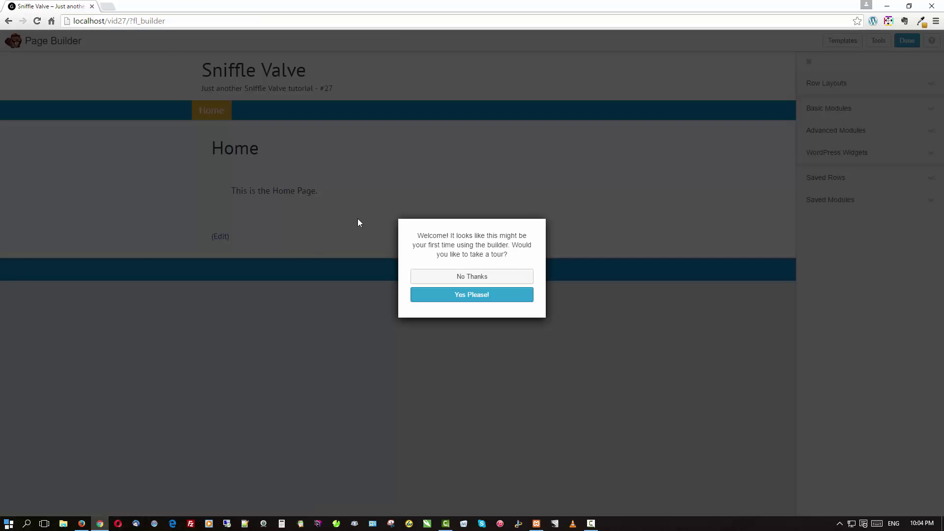
pyautogui.click(433, 276)
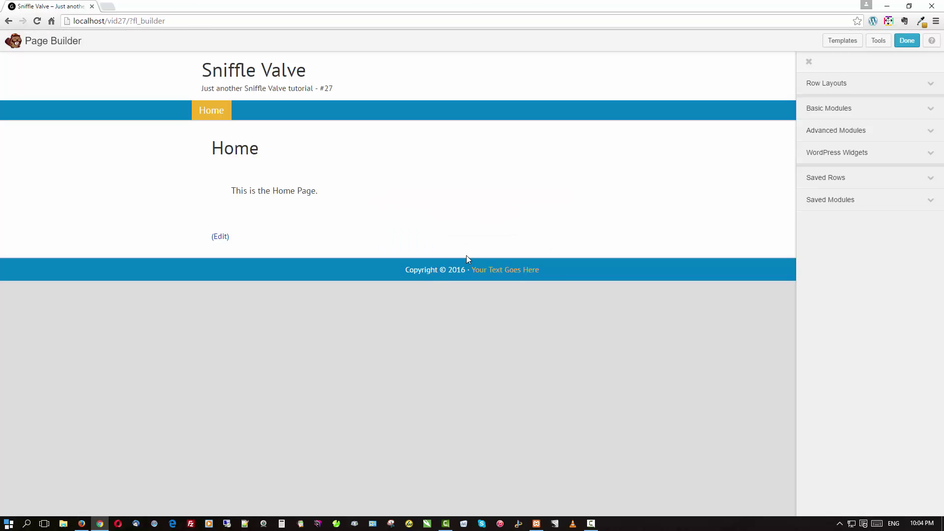
# Delete the existing text row from the Home page and add a two-column row layout in its place.
pyautogui.moveTo(559, 226)
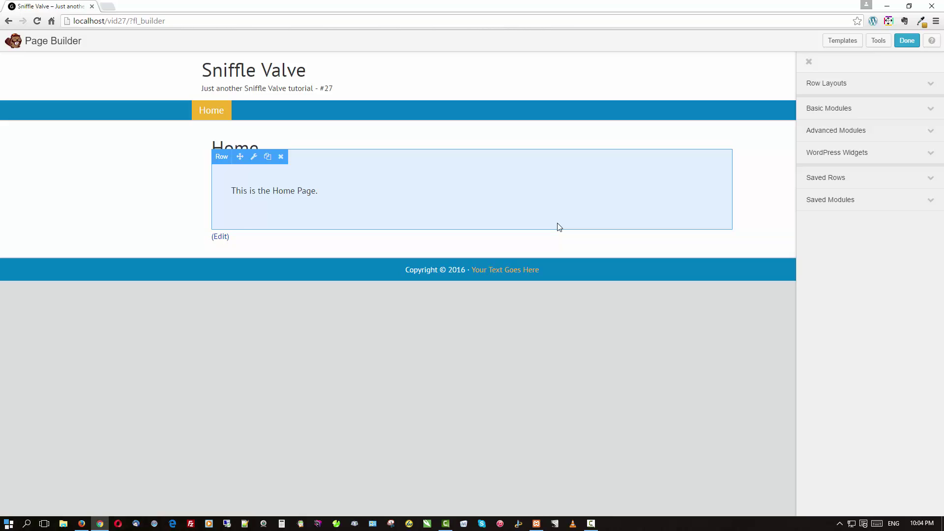
pyautogui.moveTo(494, 204)
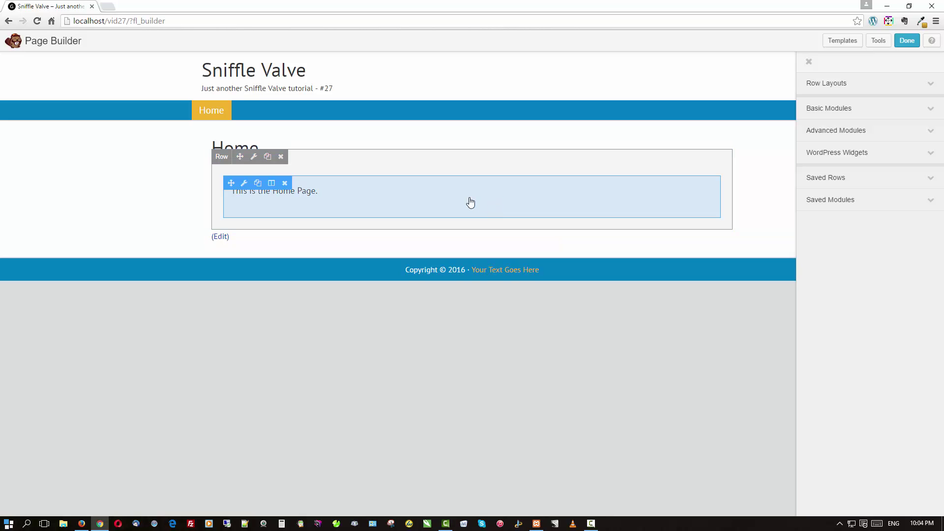
pyautogui.click(281, 157)
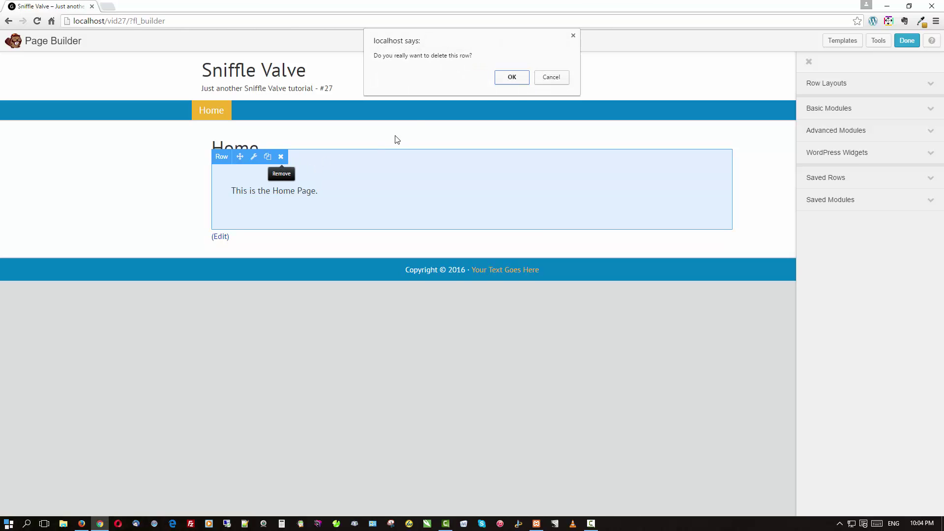
pyautogui.click(512, 77)
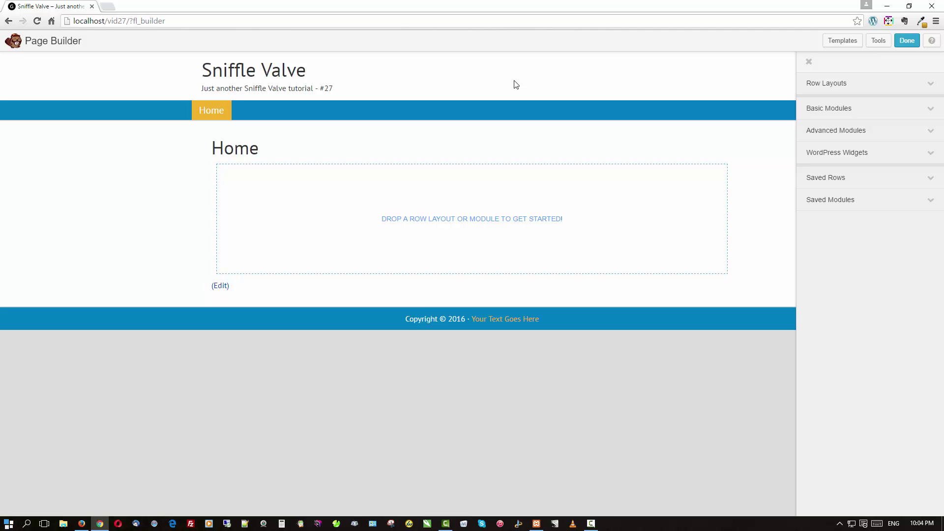
pyautogui.click(825, 90)
pyautogui.moveTo(826, 122); pyautogui.dragTo(531, 202)
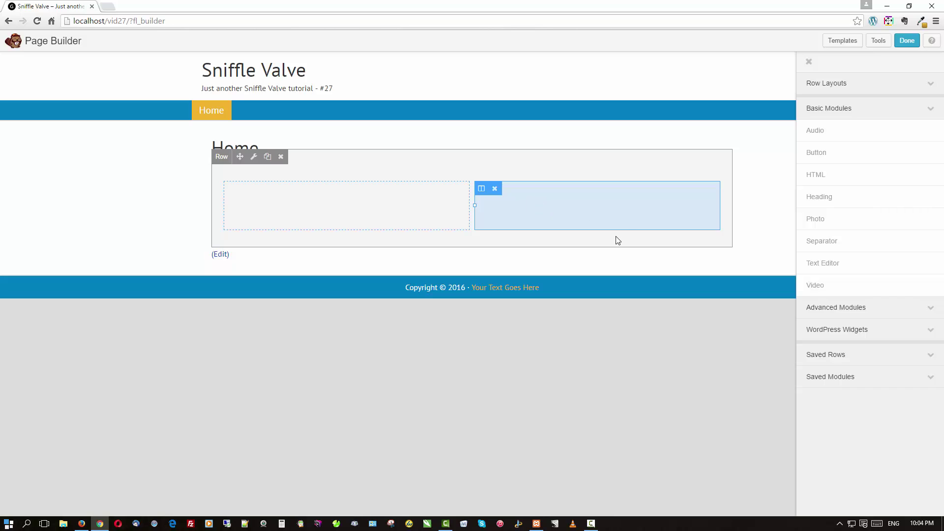
# Add a Photo module to the first column using the brass valve image cat-med_Sniffle-valve.jpg from the Media Library.
pyautogui.moveTo(839, 262); pyautogui.dragTo(876, 244)
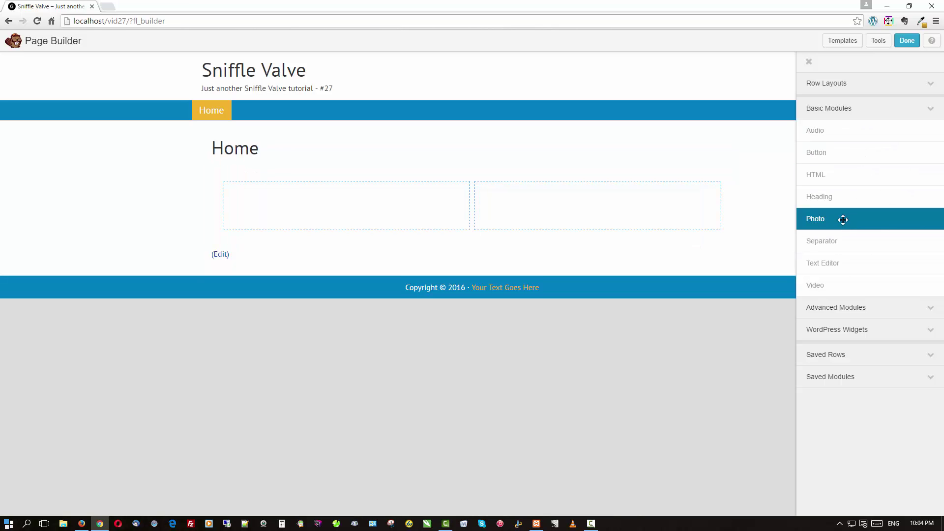
pyautogui.moveTo(843, 222); pyautogui.dragTo(350, 205)
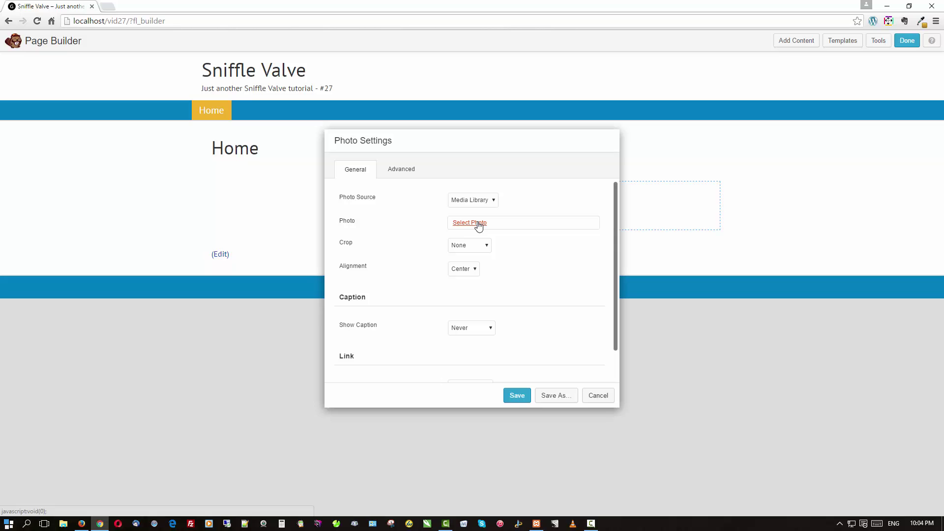
pyautogui.click(478, 224)
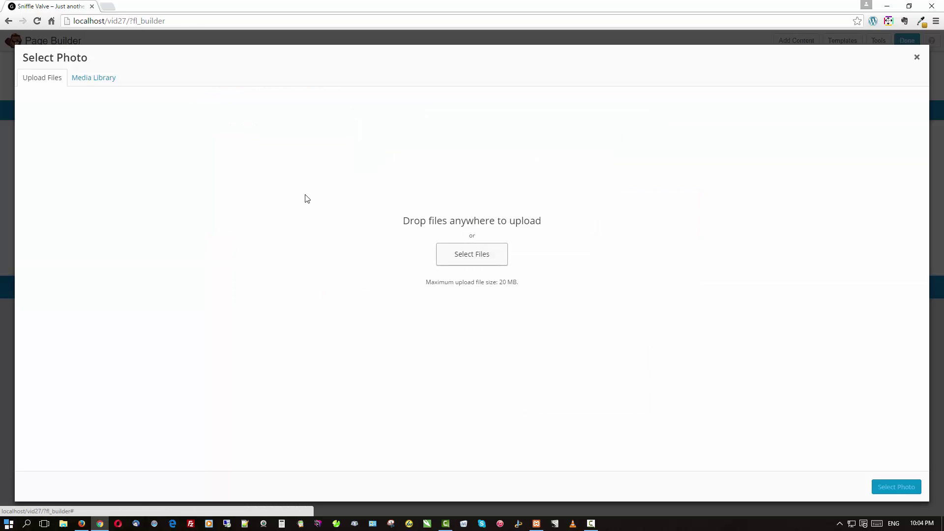
pyautogui.click(101, 81)
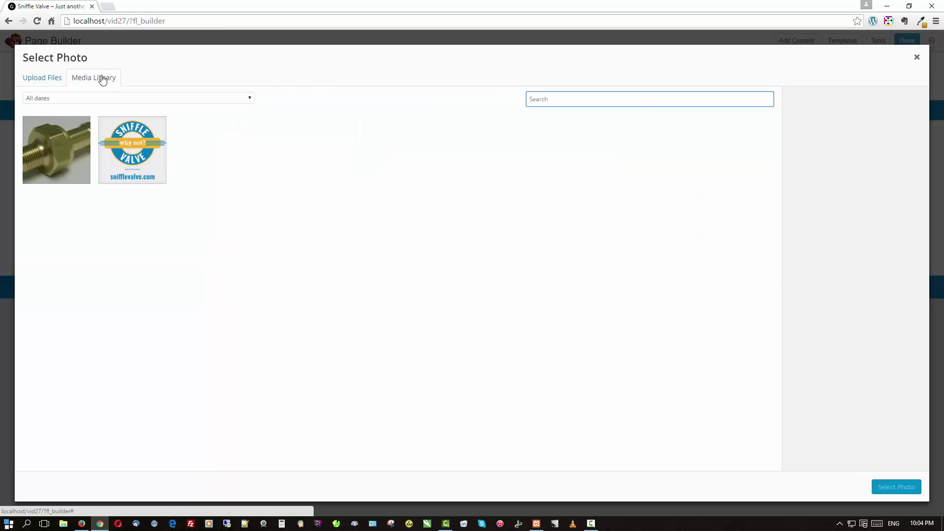
pyautogui.click(69, 148)
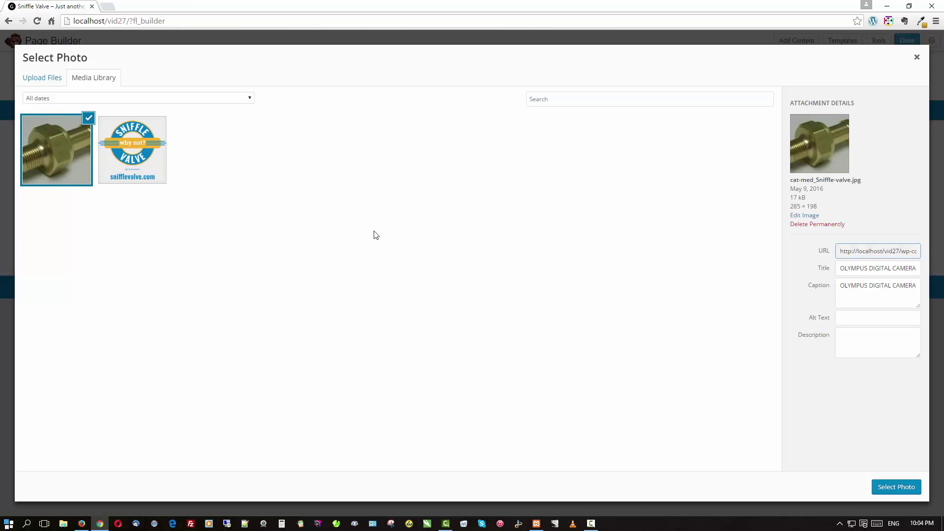
pyautogui.click(902, 487)
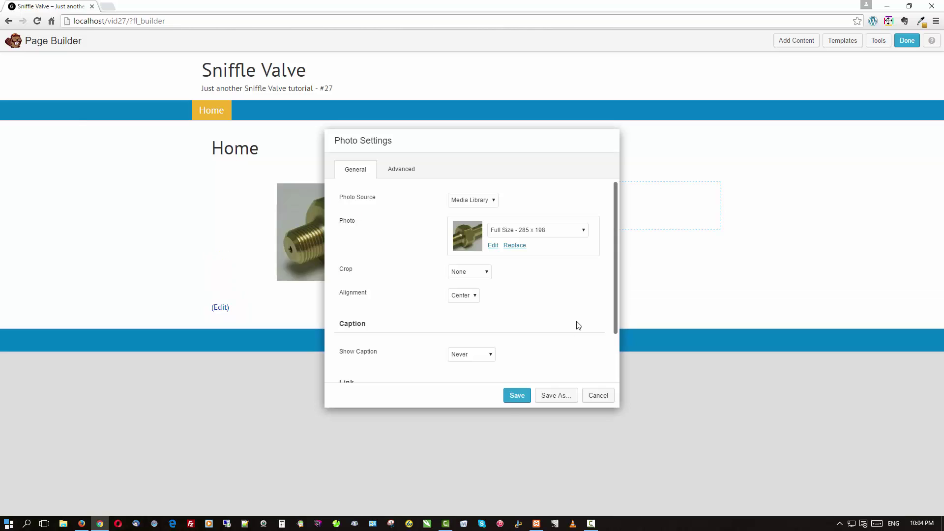
# Set the photo's alignment to Left and save the photo settings.
pyautogui.click(466, 297)
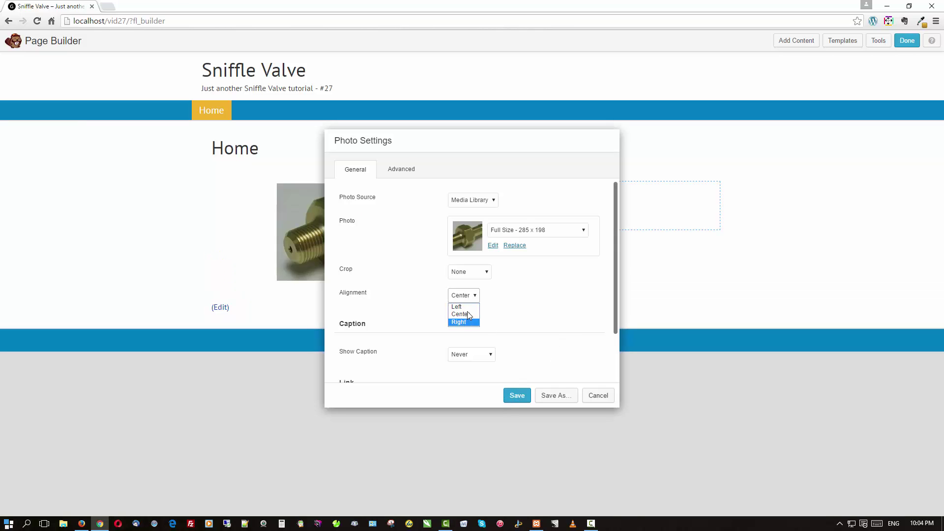
pyautogui.click(468, 307)
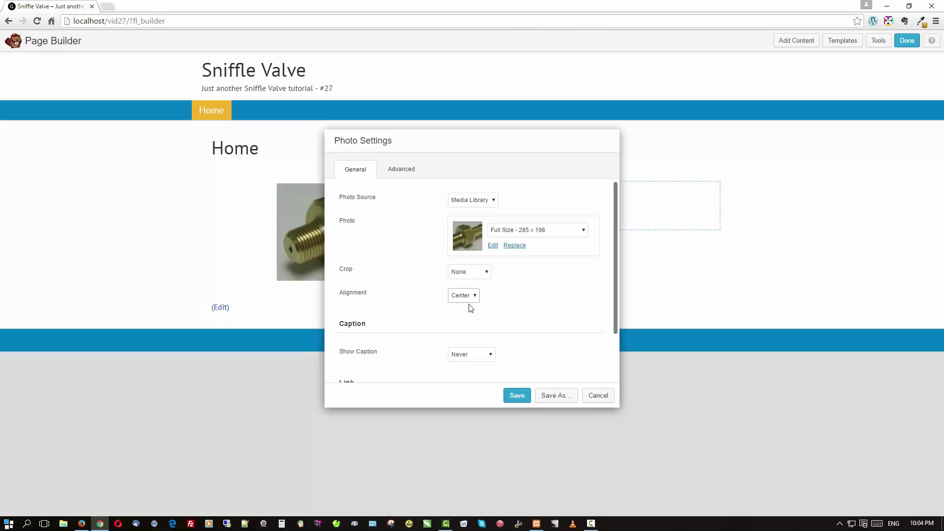
pyautogui.click(516, 397)
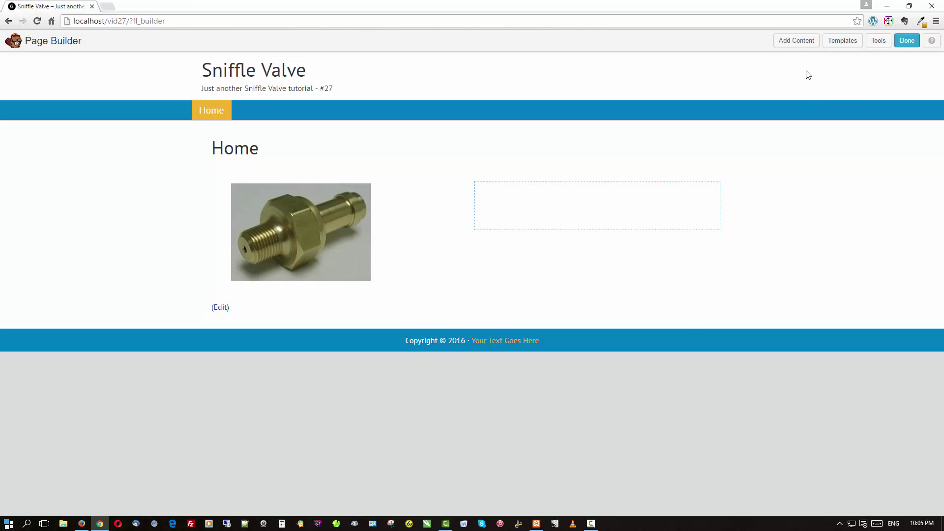
# Add a Heading module to the empty second column with the text "Sniffle Valves are Great!" and save it.
pyautogui.click(799, 40)
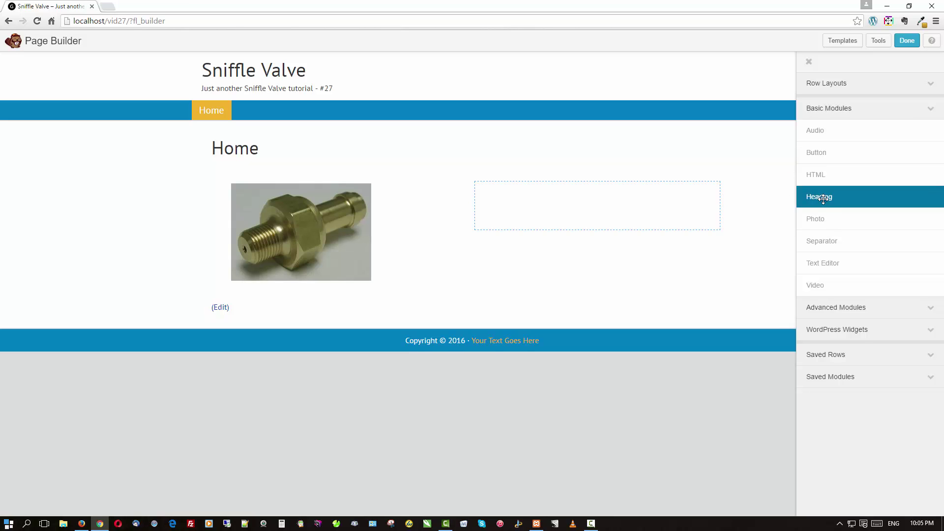
pyautogui.moveTo(823, 199); pyautogui.dragTo(587, 211)
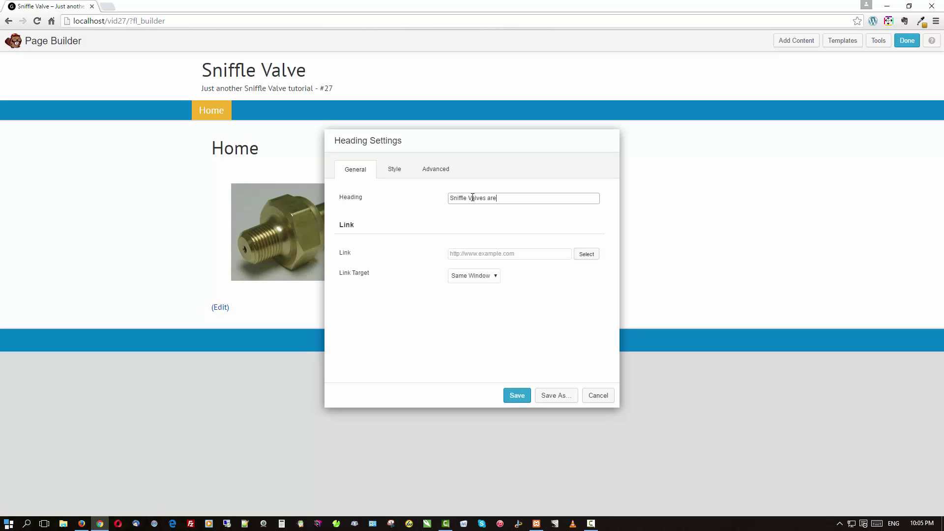
pyautogui.write('eat!')
pyautogui.click(520, 396)
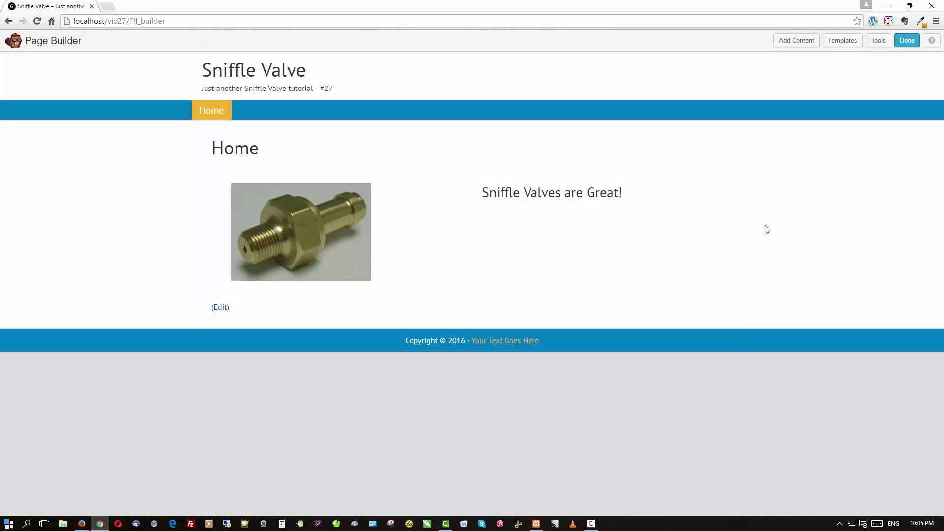
# Add a Text Editor module below the heading reading "This is some stuff about sniffle valves." and save it.
pyautogui.click(802, 43)
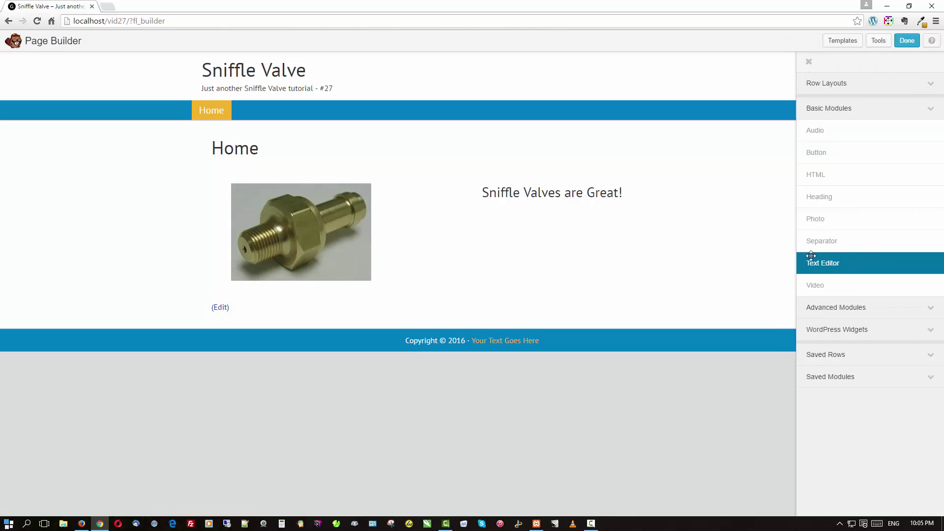
pyautogui.moveTo(811, 256); pyautogui.dragTo(568, 239)
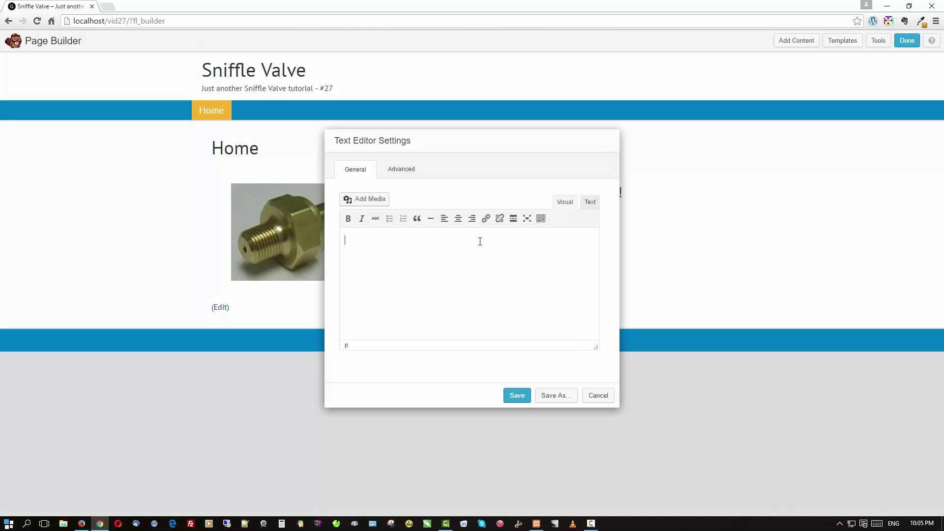
pyautogui.write('This is some stuff about sniffle valves.')
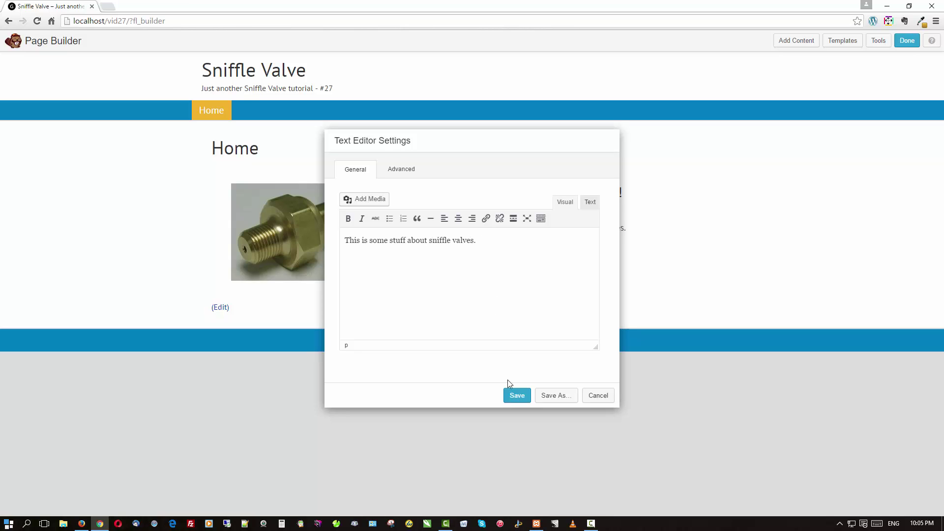
pyautogui.click(516, 395)
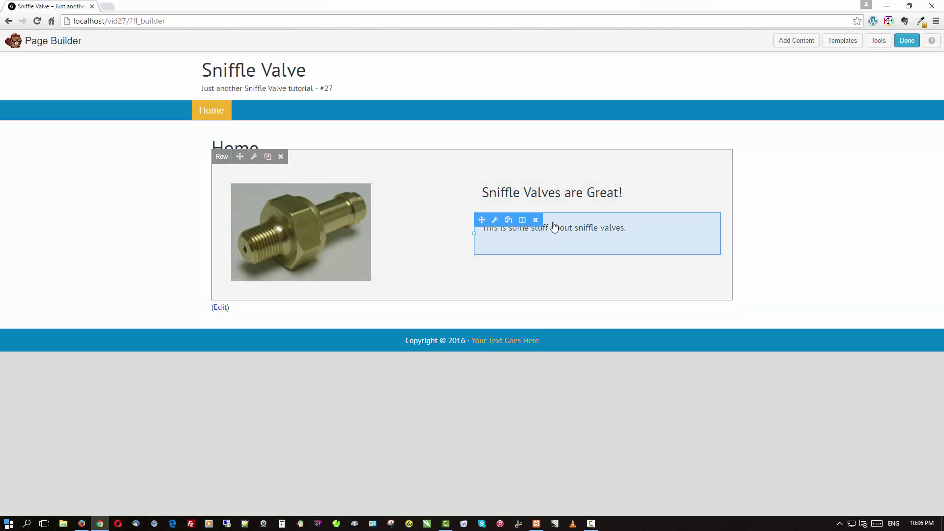
# Add a 2 Columns row layout below the existing photo and text row.
pyautogui.click(783, 45)
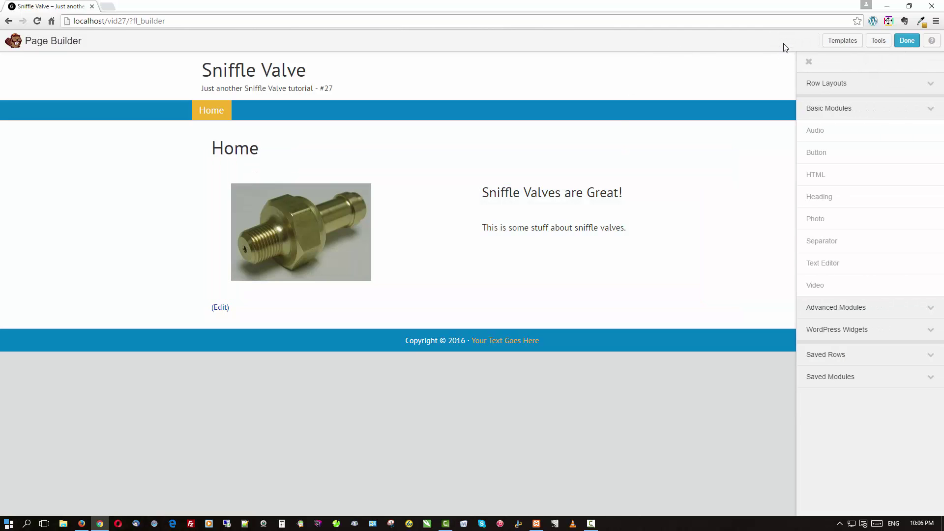
pyautogui.click(809, 83)
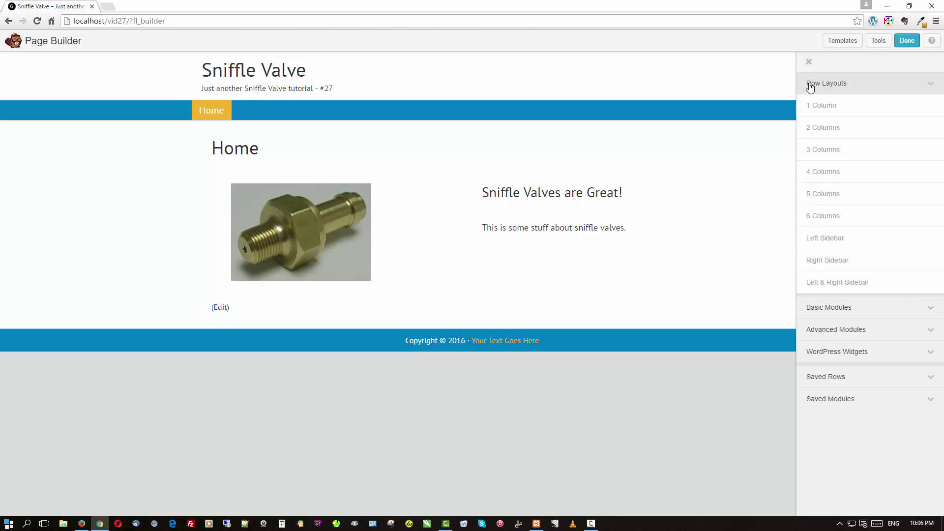
pyautogui.moveTo(811, 128); pyautogui.dragTo(425, 327)
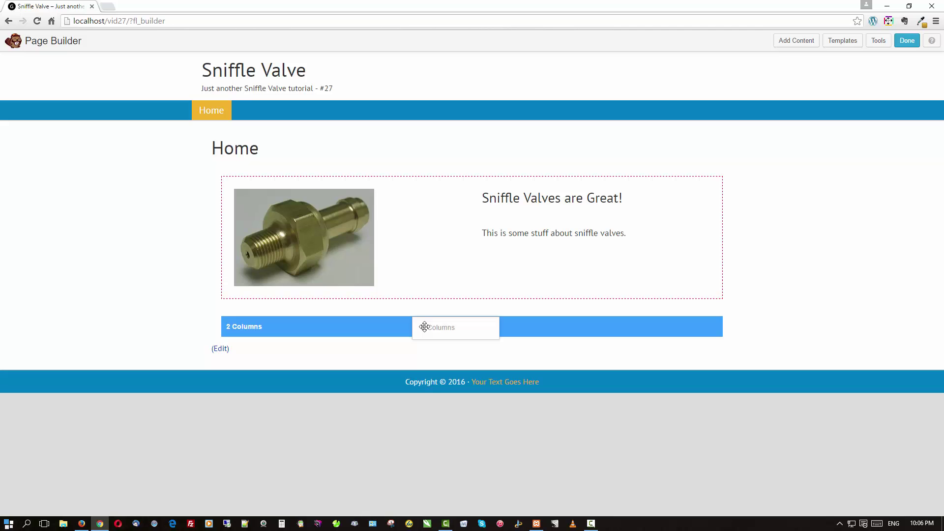
pyautogui.moveTo(424, 327); pyautogui.dragTo(425, 327)
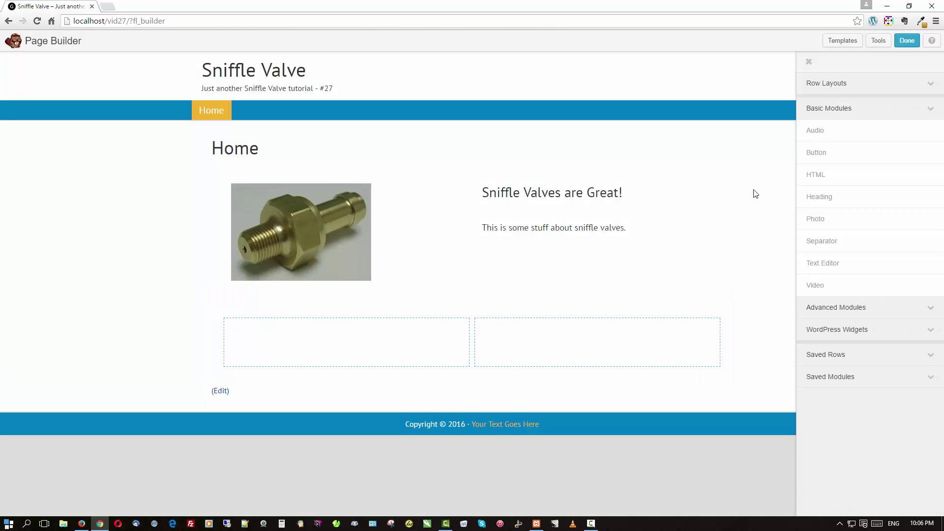
# Add a Callout module to the new row's first column with heading "Callout One" and text "This is Callout One.".
pyautogui.click(853, 111)
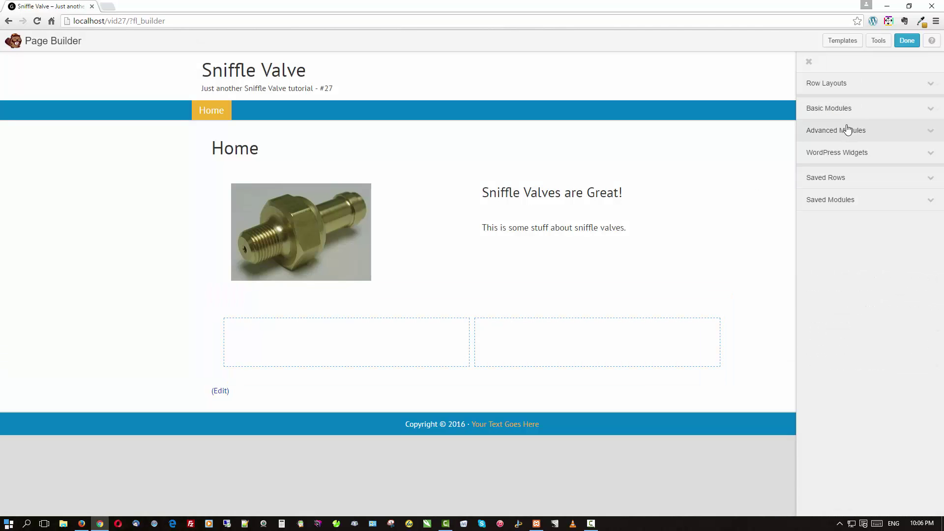
pyautogui.click(848, 130)
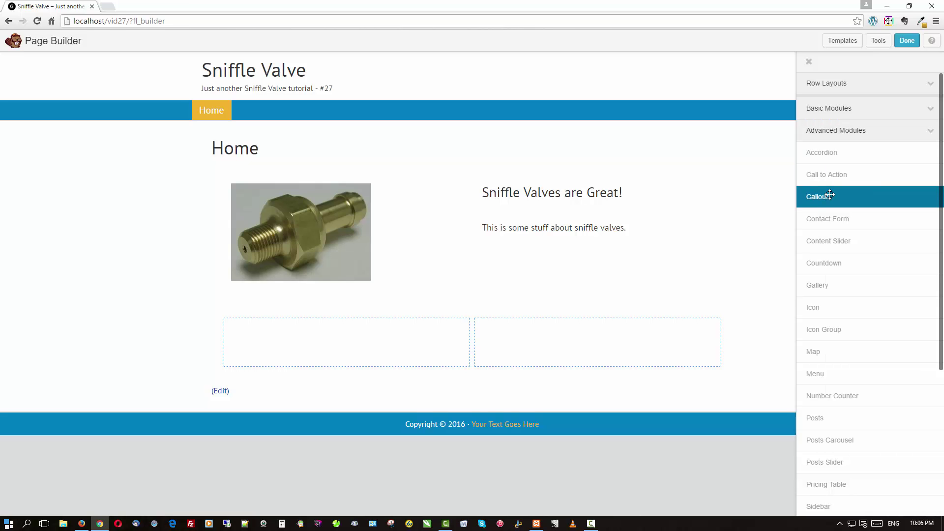
pyautogui.moveTo(819, 197); pyautogui.dragTo(373, 394)
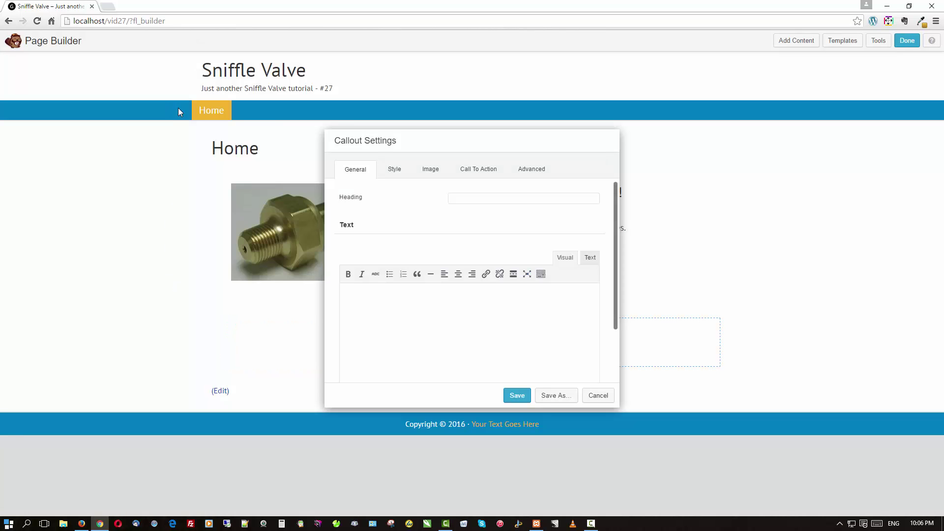
pyautogui.click(494, 197)
pyautogui.write('Call')
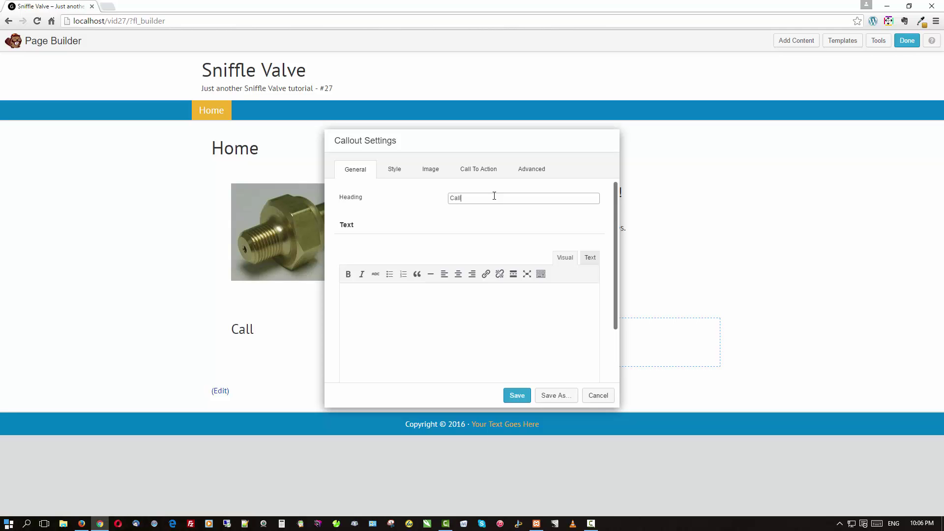
pyautogui.write('out One')
pyautogui.click(404, 300)
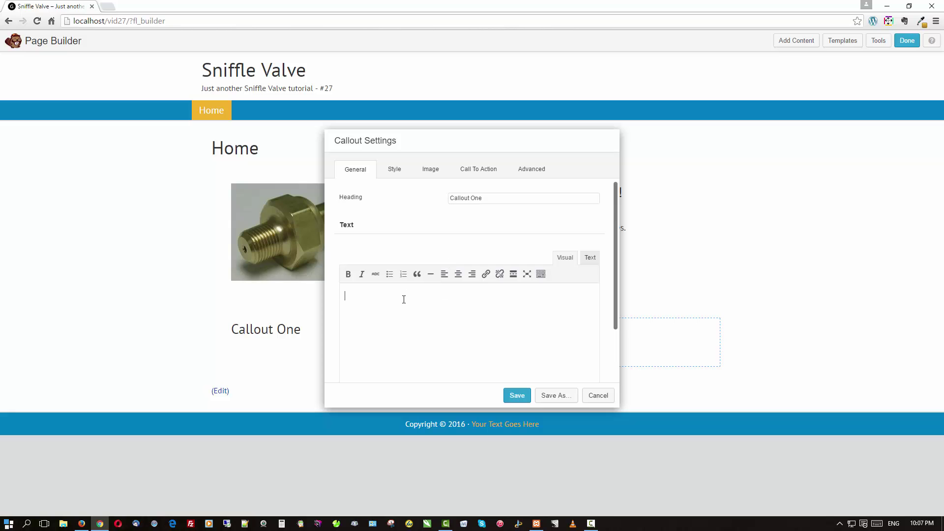
pyautogui.write('This is')
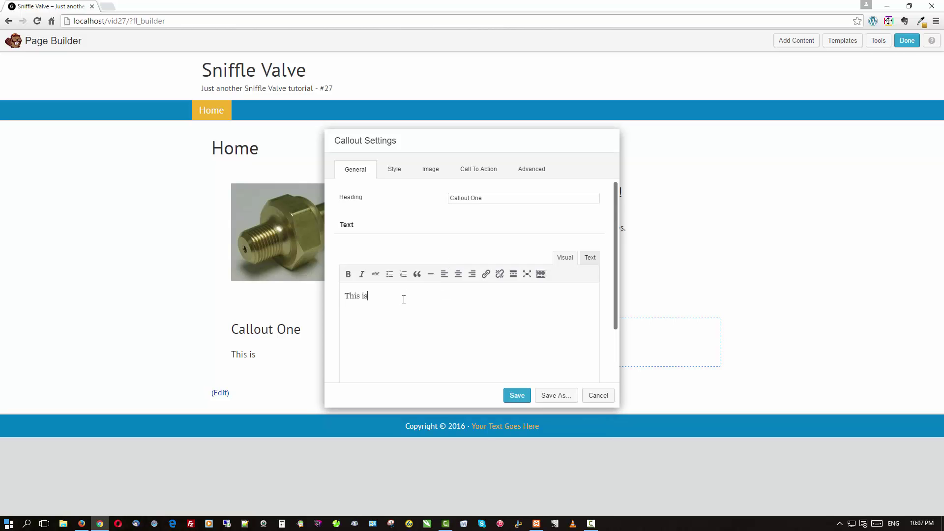
pyautogui.write(' Av')
pyautogui.press('BackSpace')
pyautogui.write('Callout One.')
# Set the callout's image to the logo photo sv-iym-mru.png from the Media Library.
pyautogui.click(431, 170)
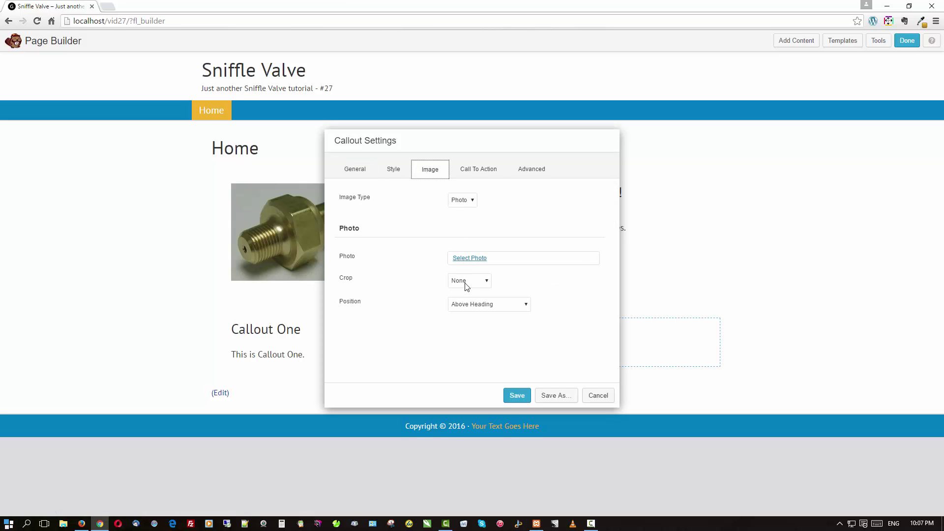
pyautogui.click(474, 262)
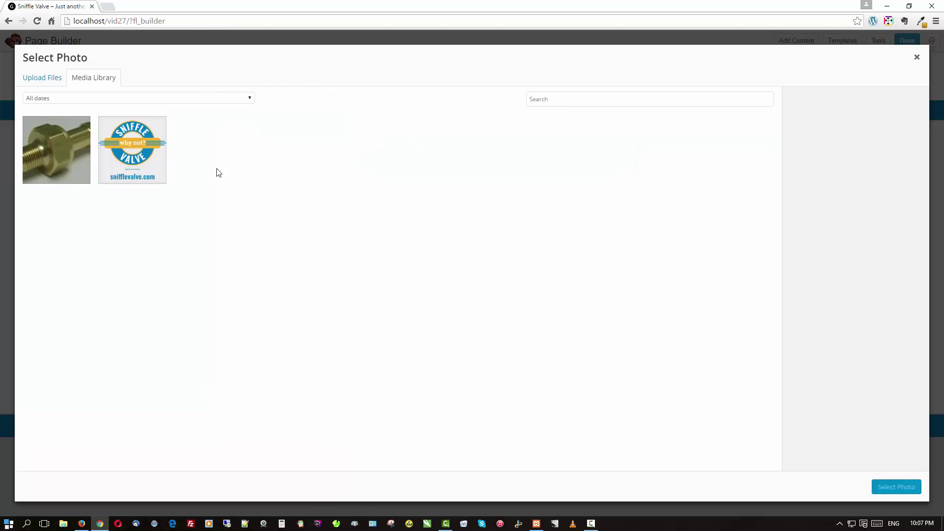
pyautogui.click(155, 156)
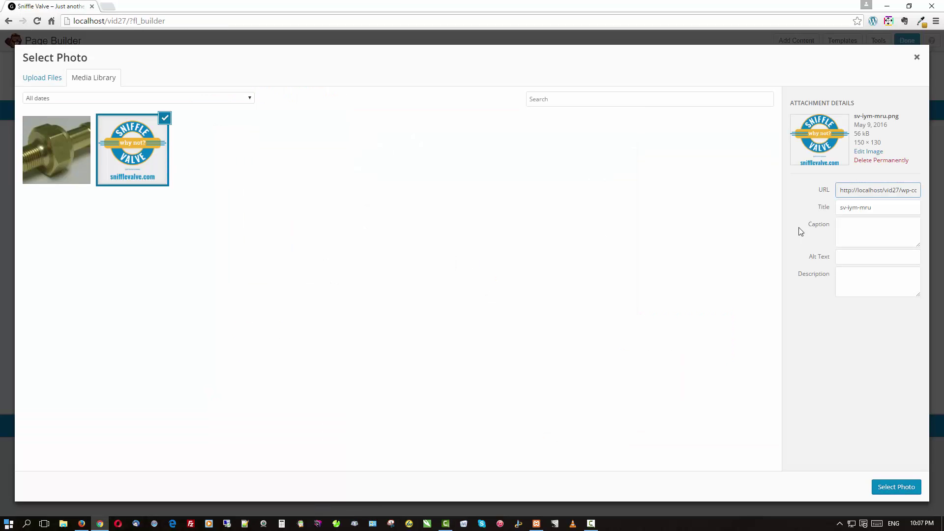
pyautogui.click(894, 487)
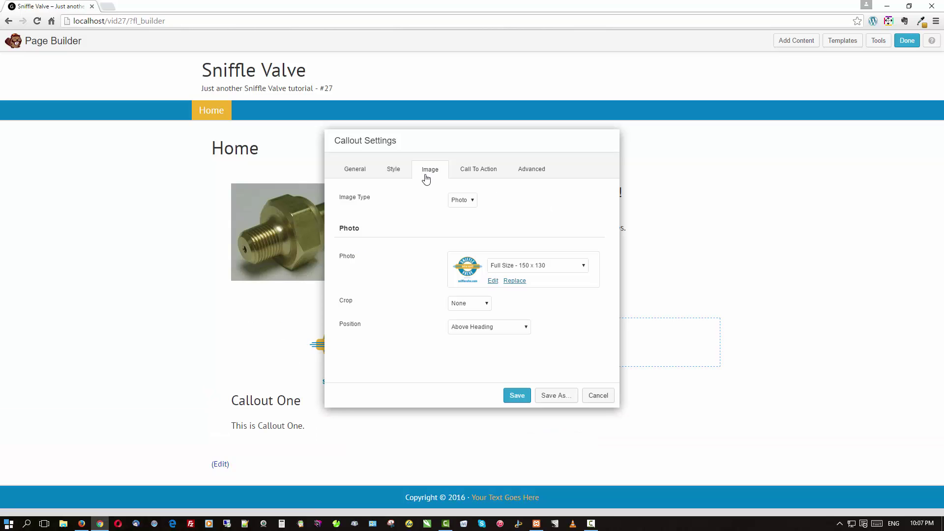
# Set the callout's image type to Icon, choose the Font Awesome peace-sign hand, and save the callout.
pyautogui.click(464, 200)
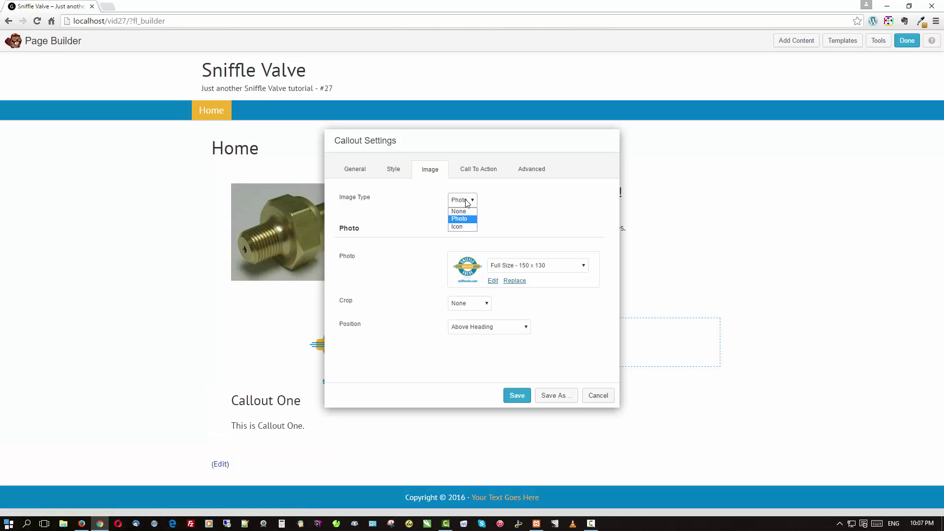
pyautogui.click(466, 228)
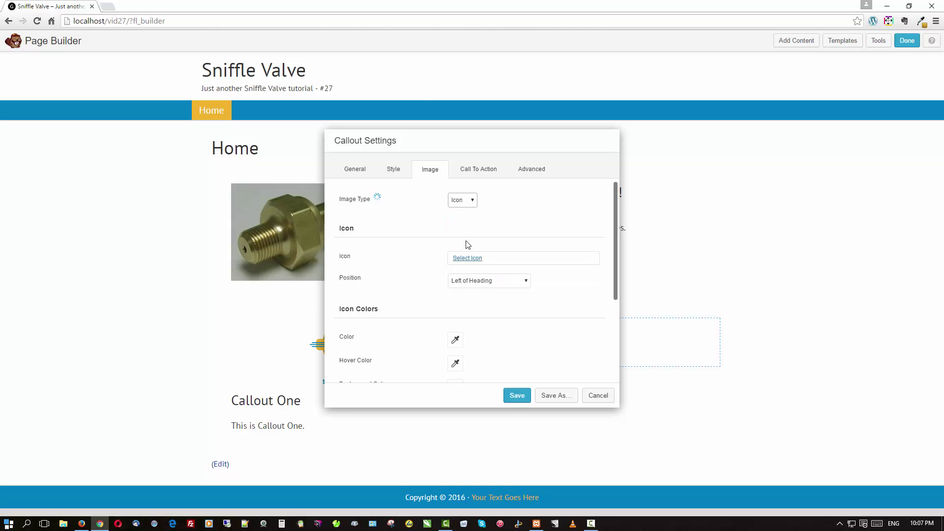
pyautogui.click(466, 259)
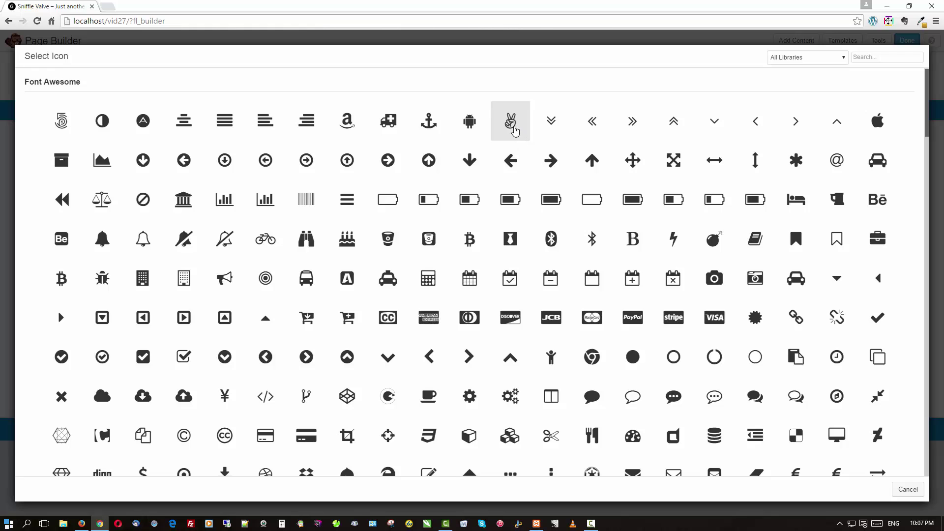
pyautogui.click(514, 130)
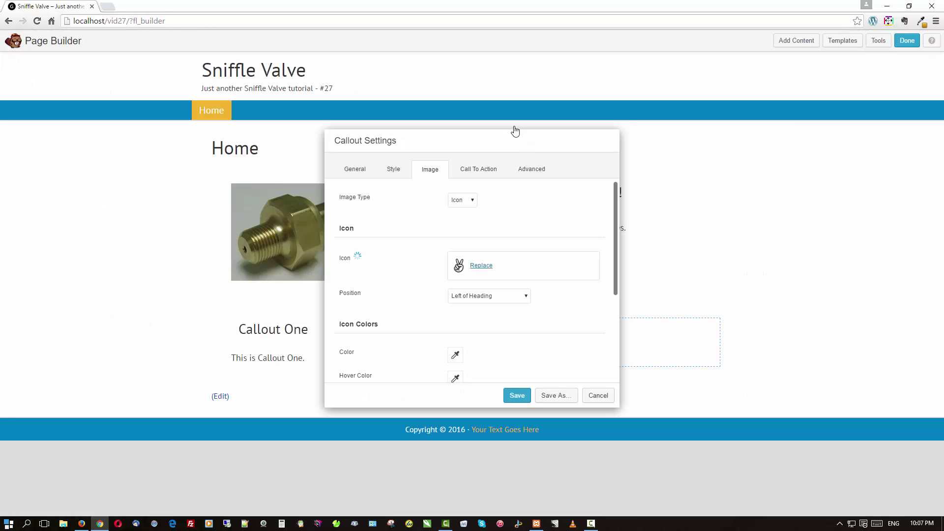
pyautogui.click(513, 397)
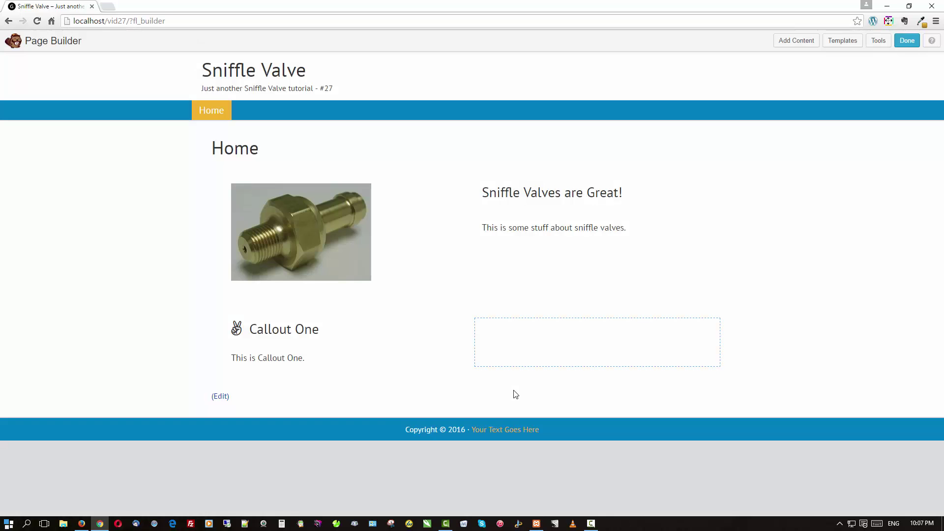
# Duplicate the Callout One module and move the copy into the row's empty second column.
pyautogui.moveTo(244, 337)
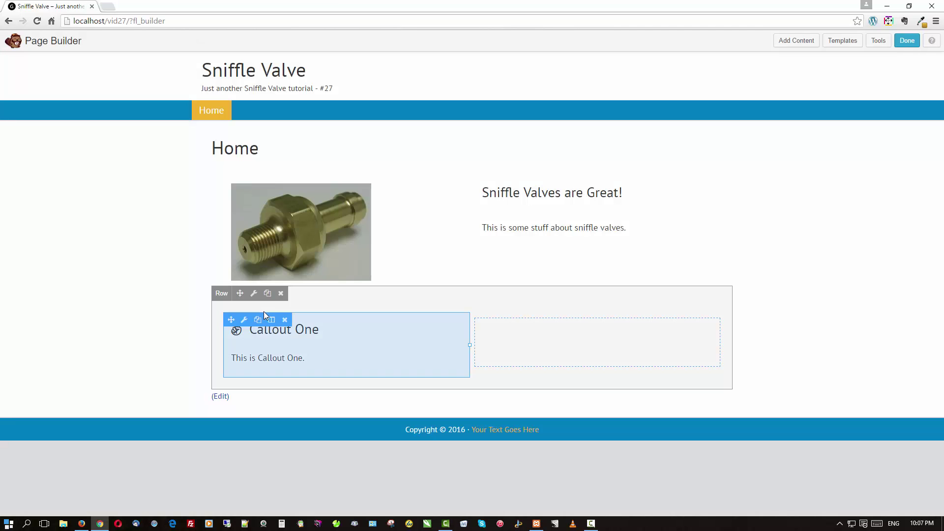
pyautogui.click(257, 320)
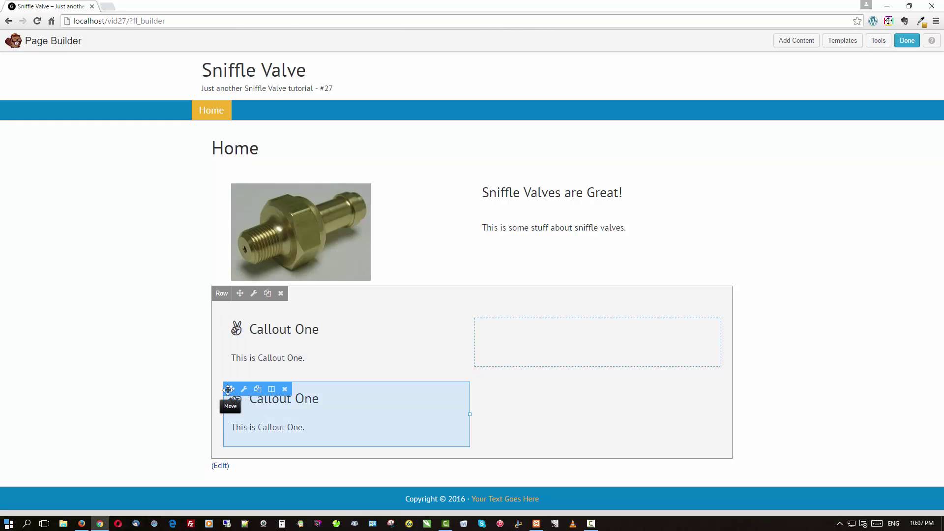
pyautogui.moveTo(229, 389); pyautogui.dragTo(517, 371)
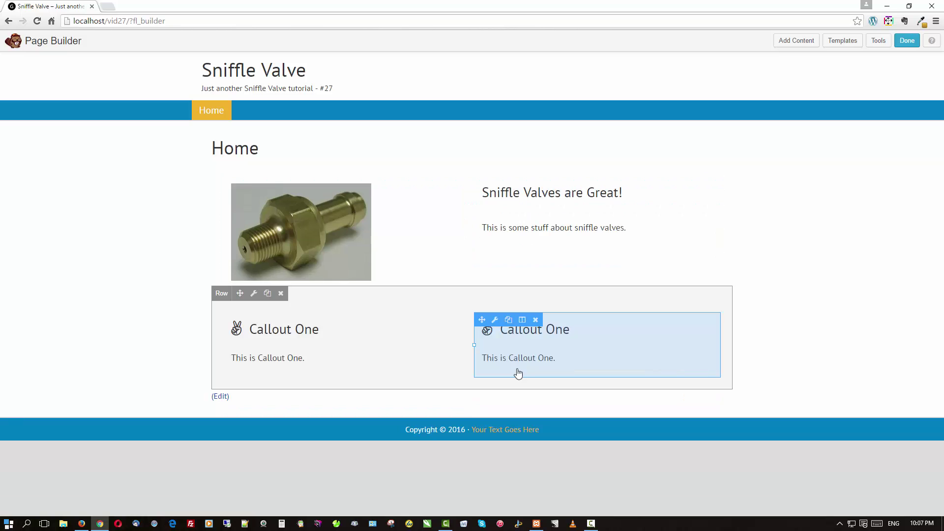
# Change the copied callout's heading to "Callout Two" and its text to "This is Callout Two.".
pyautogui.click(496, 321)
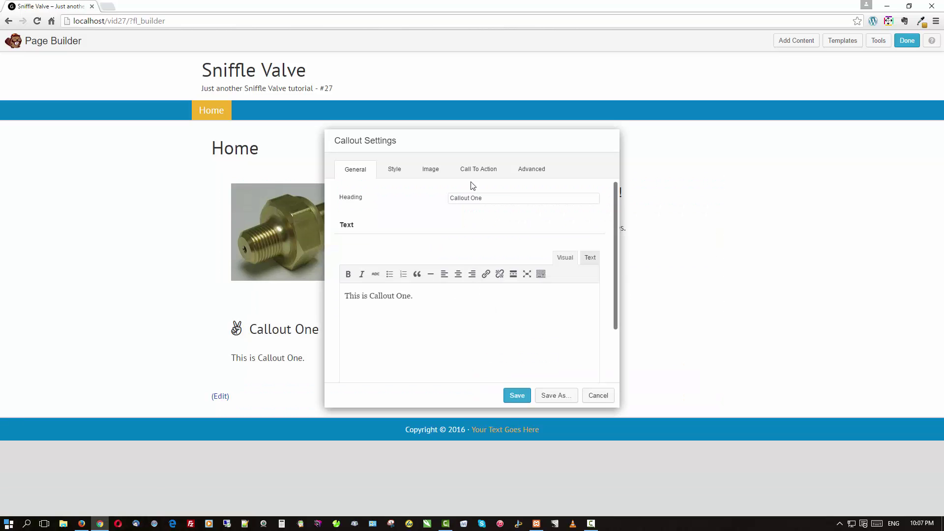
pyautogui.moveTo(473, 197); pyautogui.dragTo(506, 200)
pyautogui.write('T')
pyautogui.moveTo(396, 295); pyautogui.dragTo(412, 296)
pyautogui.write('Teo')
pyautogui.press('BackSpace')
pyautogui.press('BackSpace')
pyautogui.write('wo')
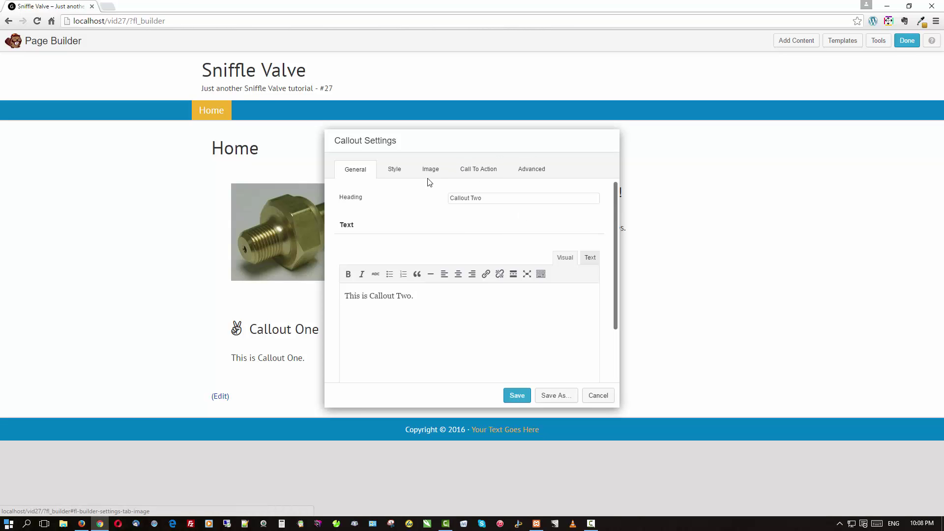
# Replace the second callout's icon with the Font Awesome Android robot and save the callout.
pyautogui.click(394, 172)
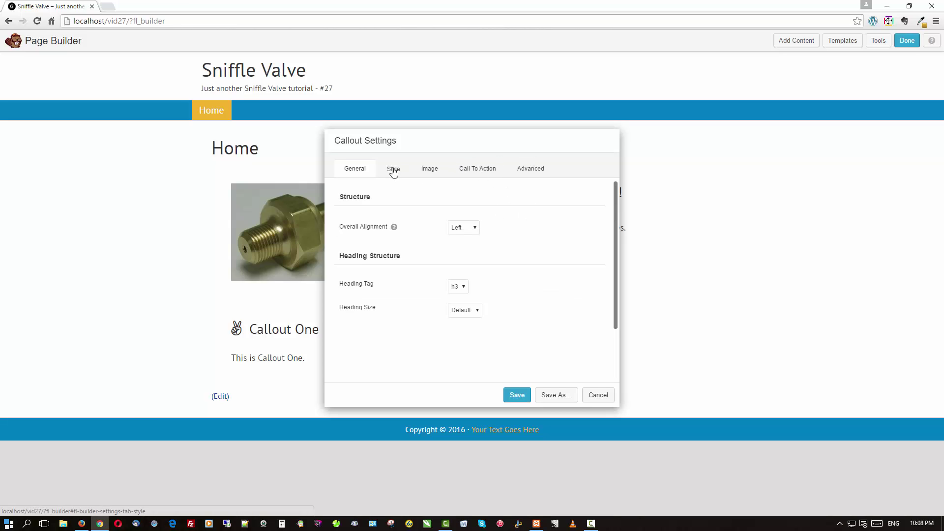
pyautogui.click(432, 172)
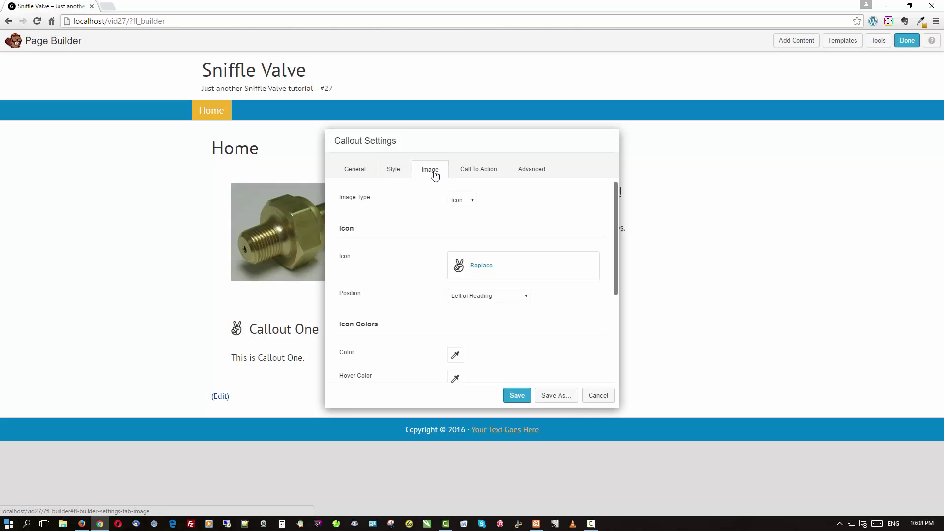
pyautogui.click(466, 266)
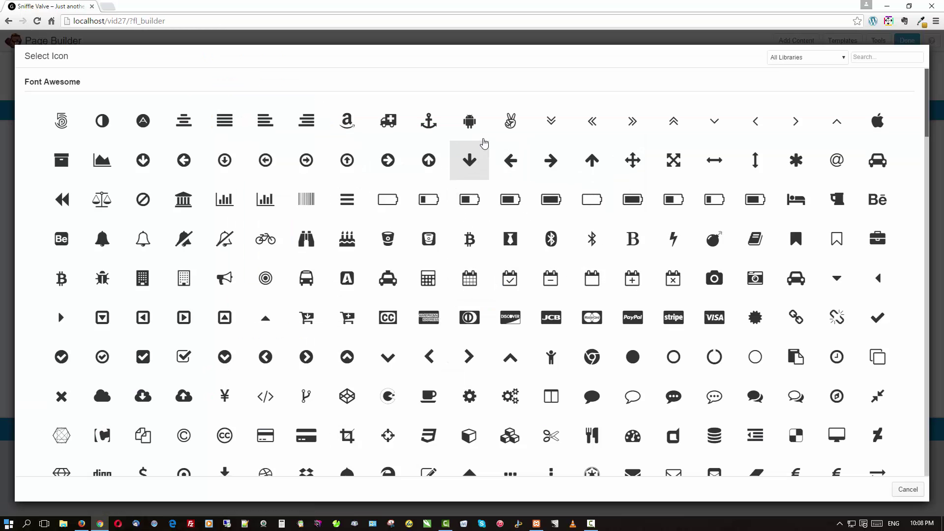
pyautogui.click(472, 128)
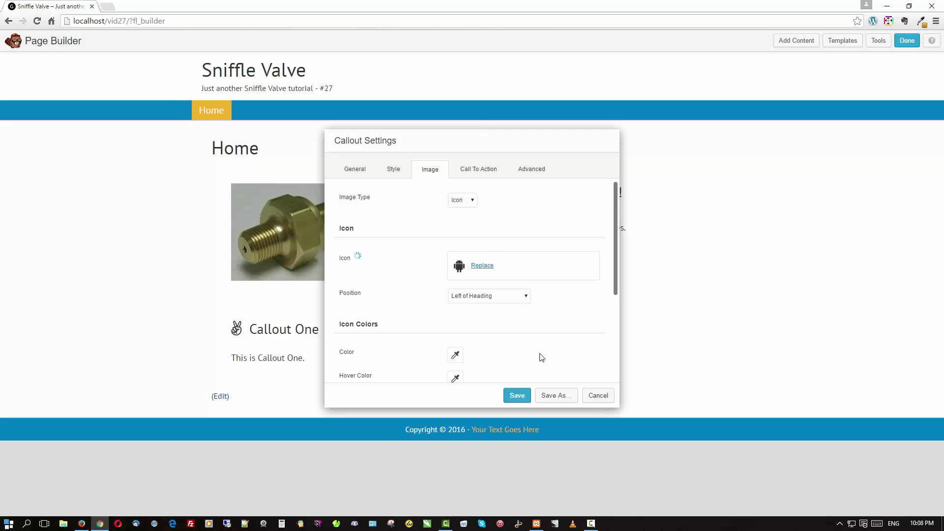
pyautogui.click(508, 394)
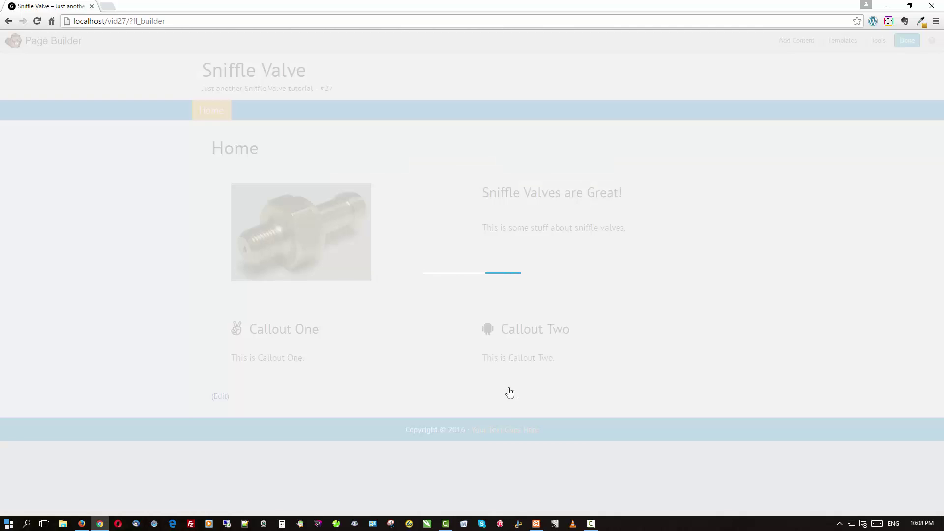
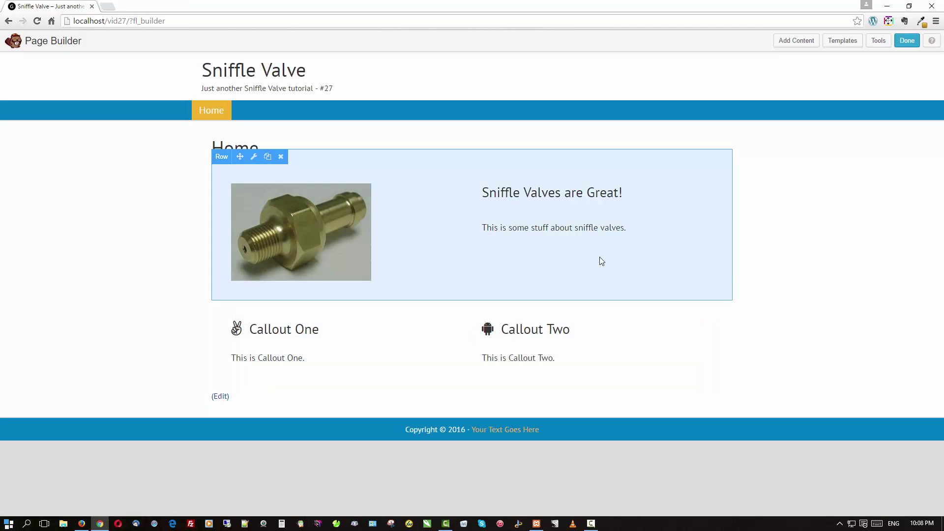
# Finish editing the page layout and publish the changes.
pyautogui.moveTo(240, 293); pyautogui.dragTo(495, 317)
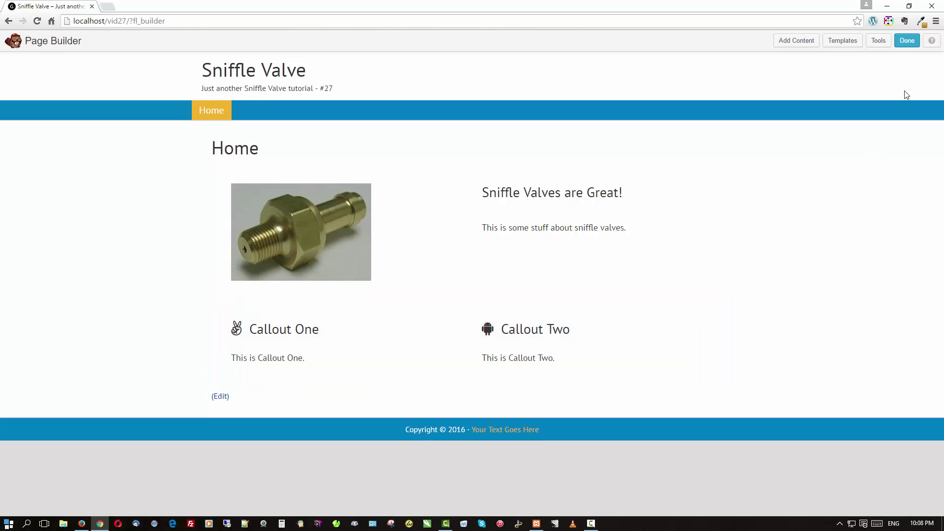
pyautogui.click(909, 45)
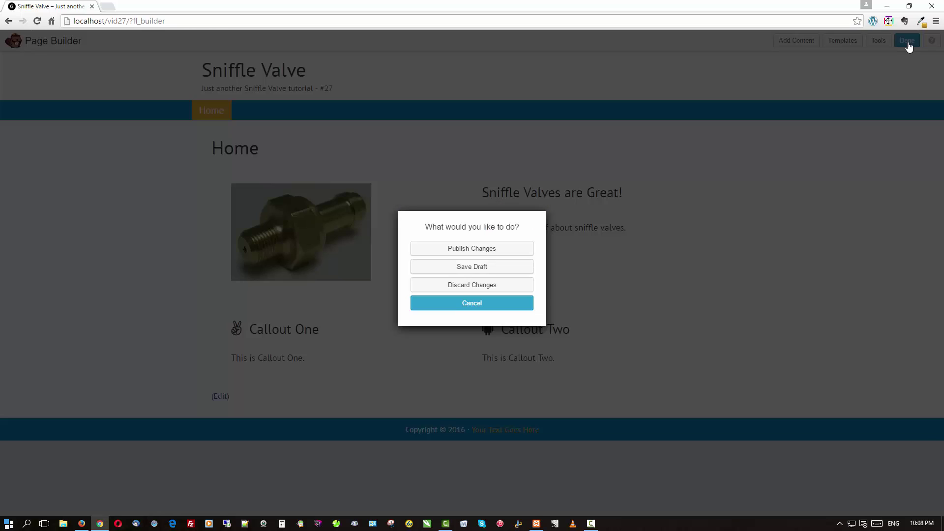
pyautogui.click(518, 247)
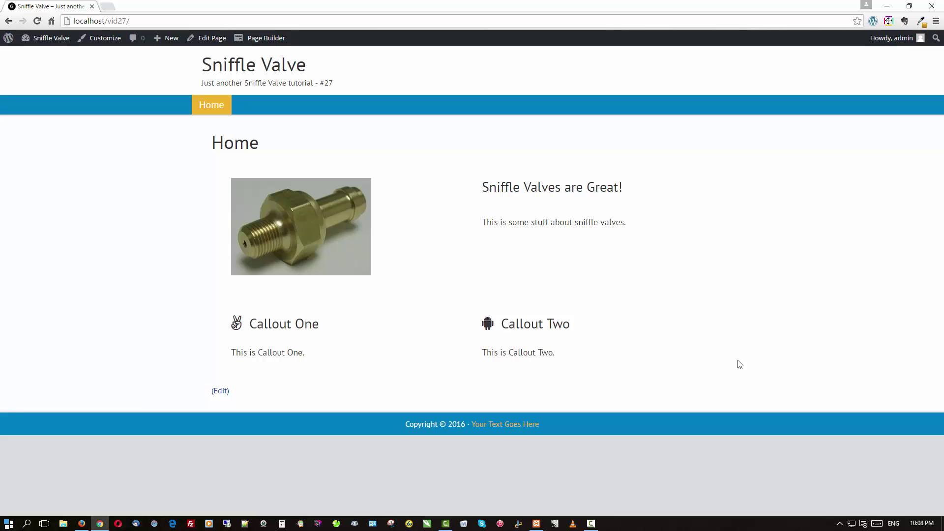
# Switch to Firefox and reload the site's Home page to view the published layout.
pyautogui.click(83, 525)
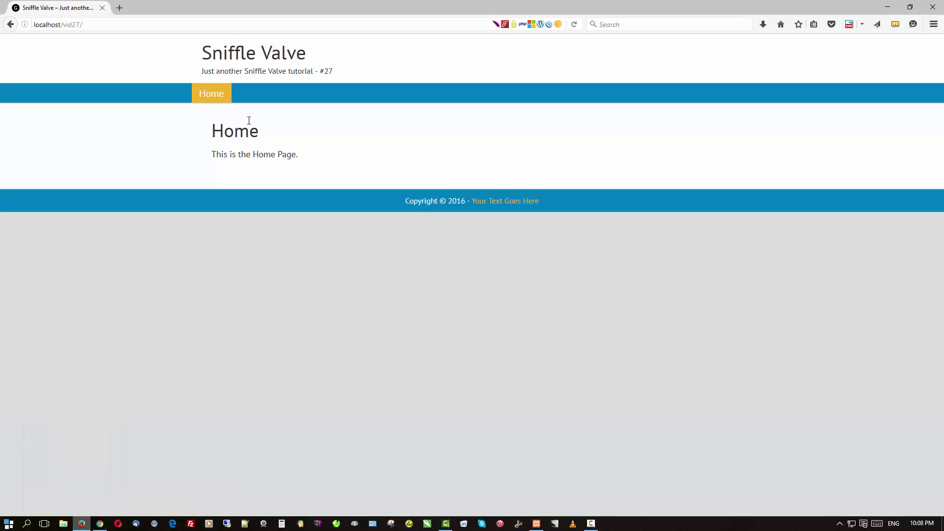
pyautogui.click(262, 54)
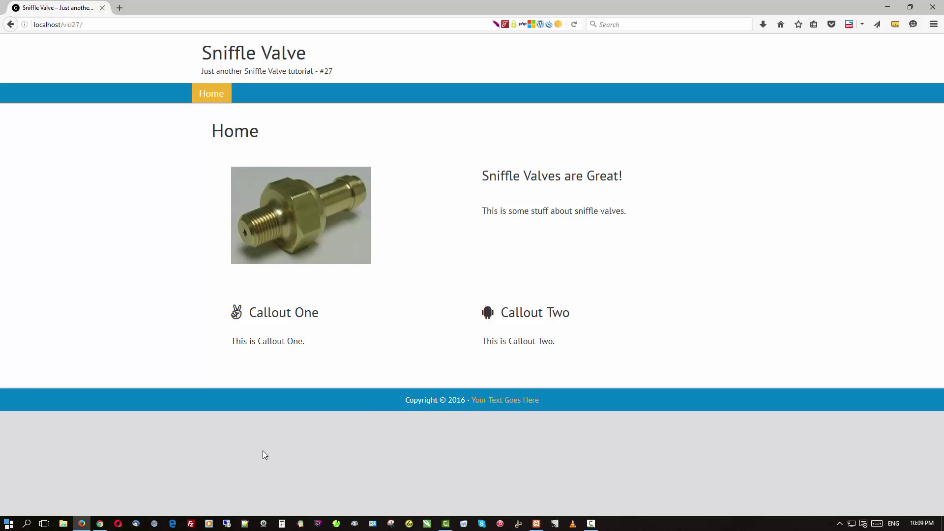
# Switch to Chrome, reopen the Home page in Page Builder and open the two-callout row's settings.
pyautogui.click(98, 525)
pyautogui.click(265, 39)
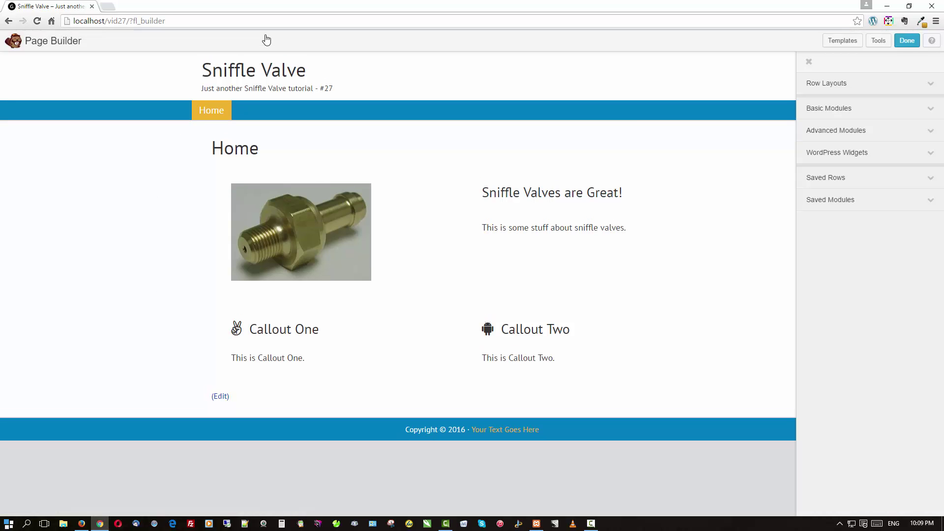
pyautogui.moveTo(271, 342)
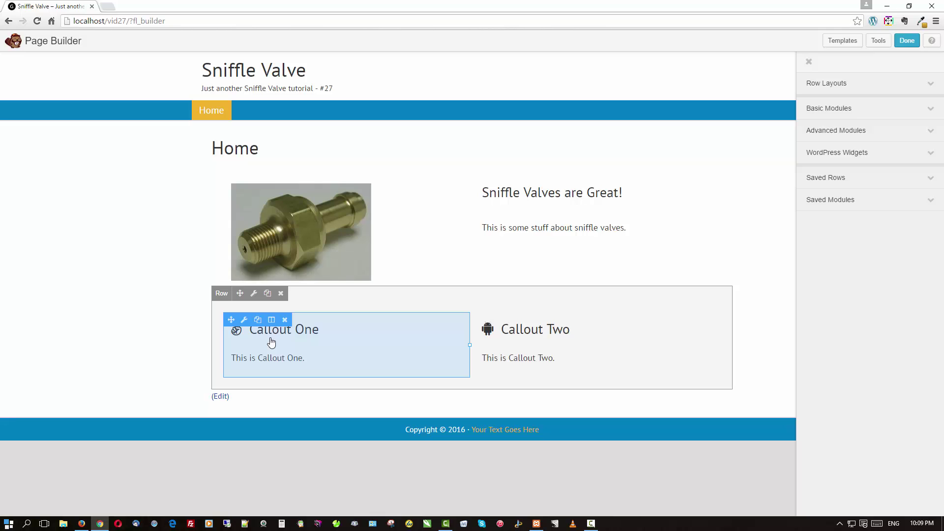
pyautogui.click(254, 295)
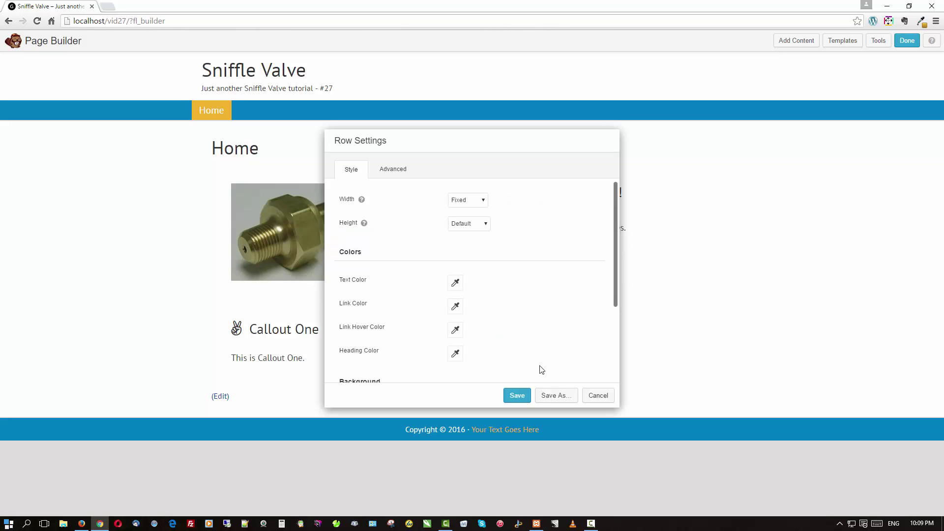
# Save the callout row as a global row template named "two-callouts" and publish the page changes.
pyautogui.click(559, 397)
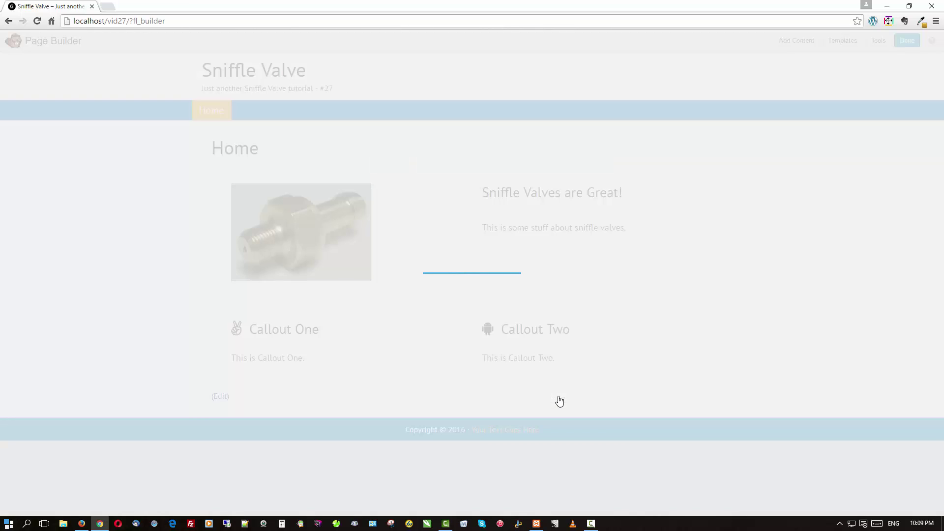
pyautogui.click(489, 251)
pyautogui.write('two')
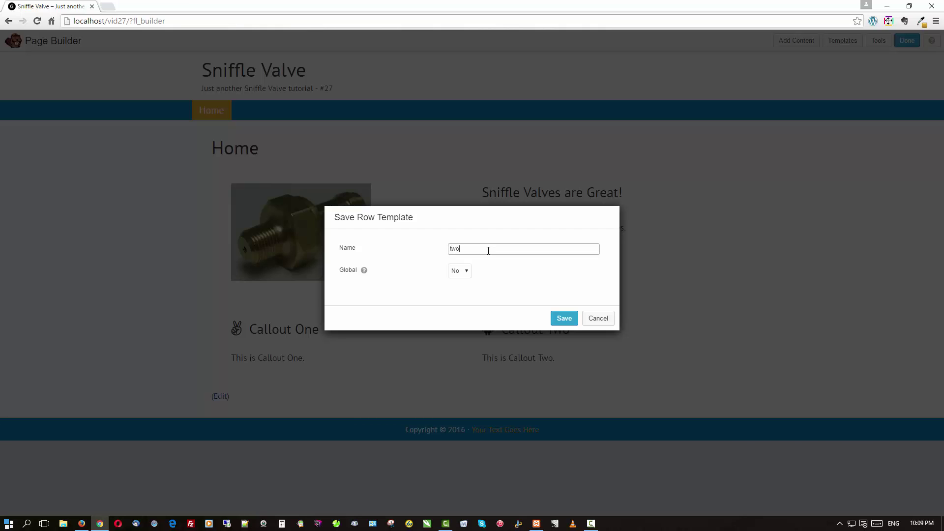
pyautogui.write('-callouts')
pyautogui.click(458, 273)
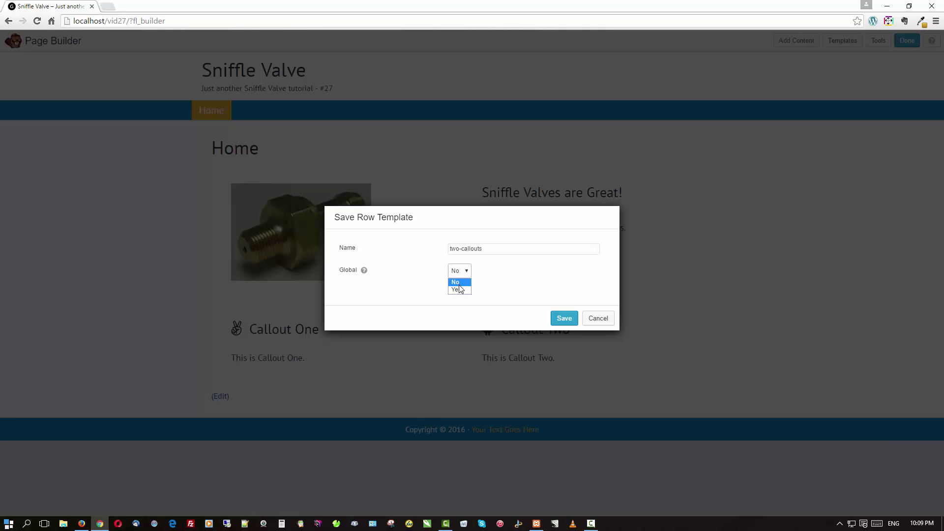
pyautogui.click(458, 290)
pyautogui.click(563, 319)
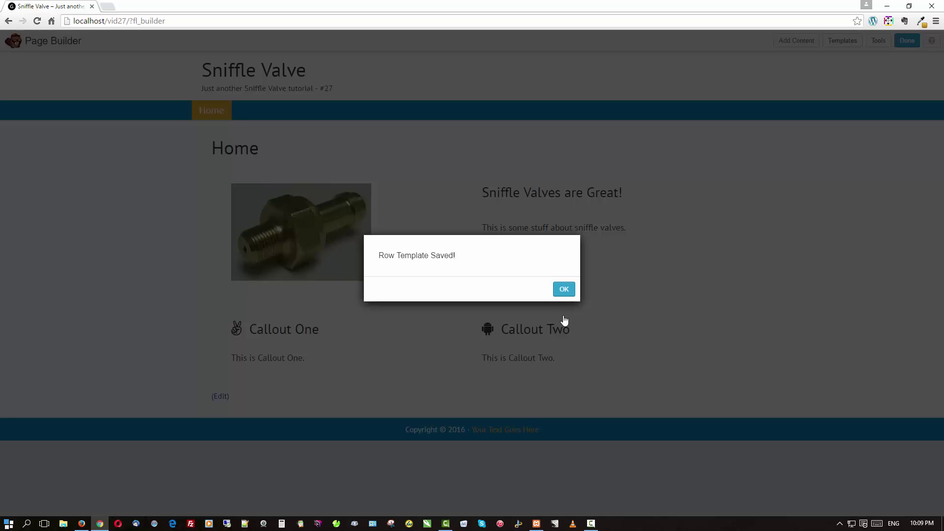
pyautogui.click(566, 291)
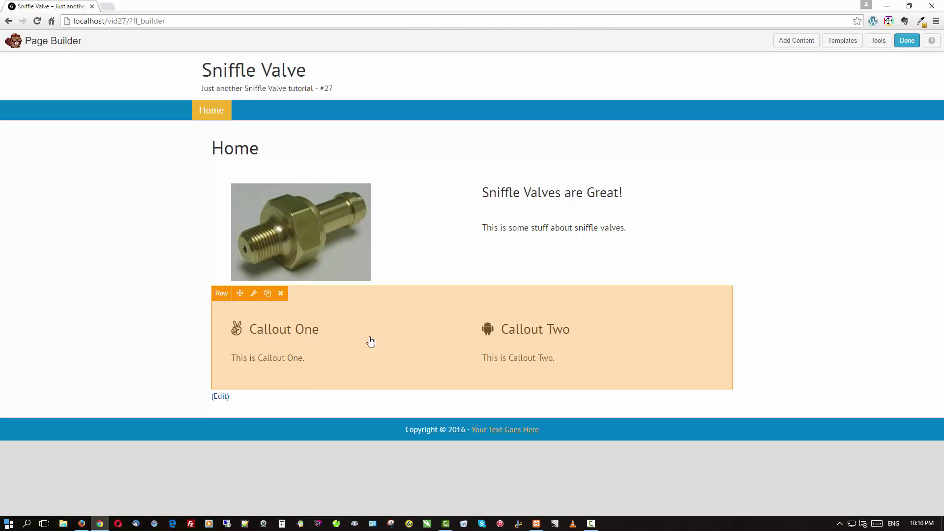
pyautogui.click(903, 43)
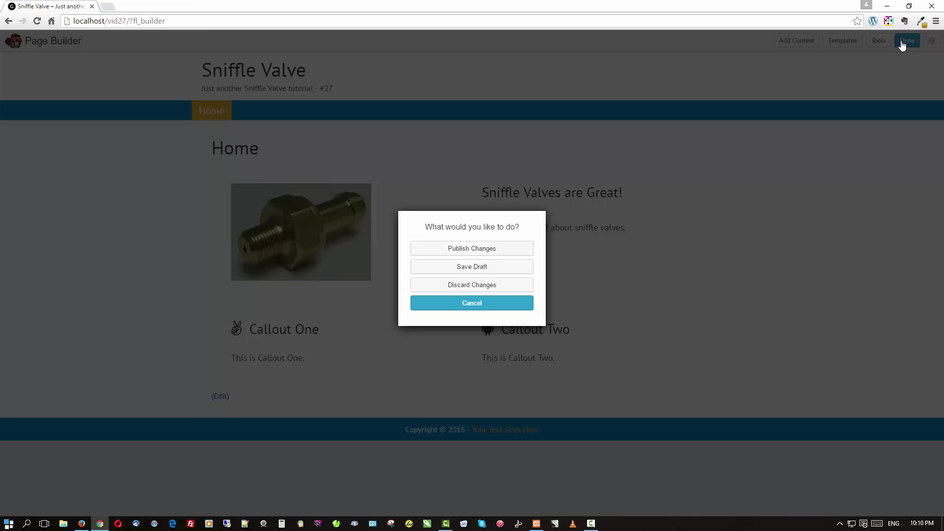
pyautogui.click(448, 248)
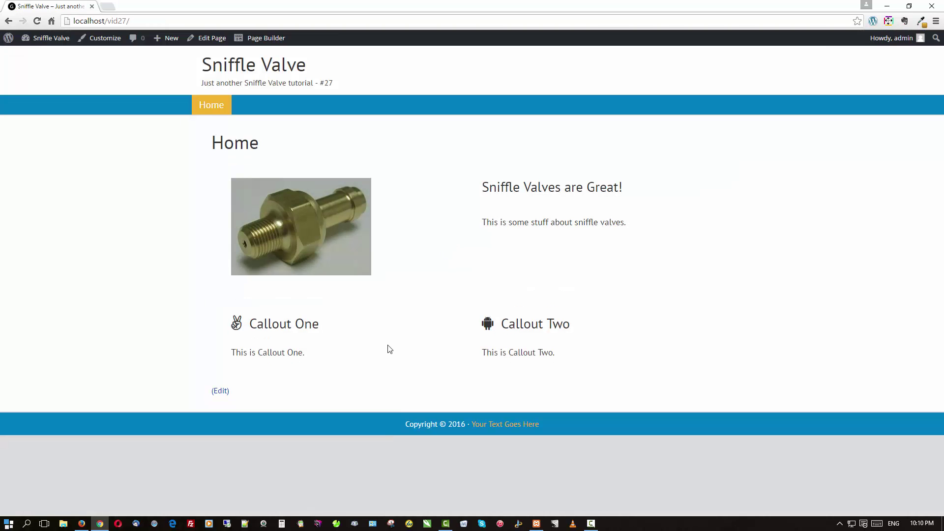
# Reopen the Home page in Page Builder and delete the two-callout row.
pyautogui.click(269, 40)
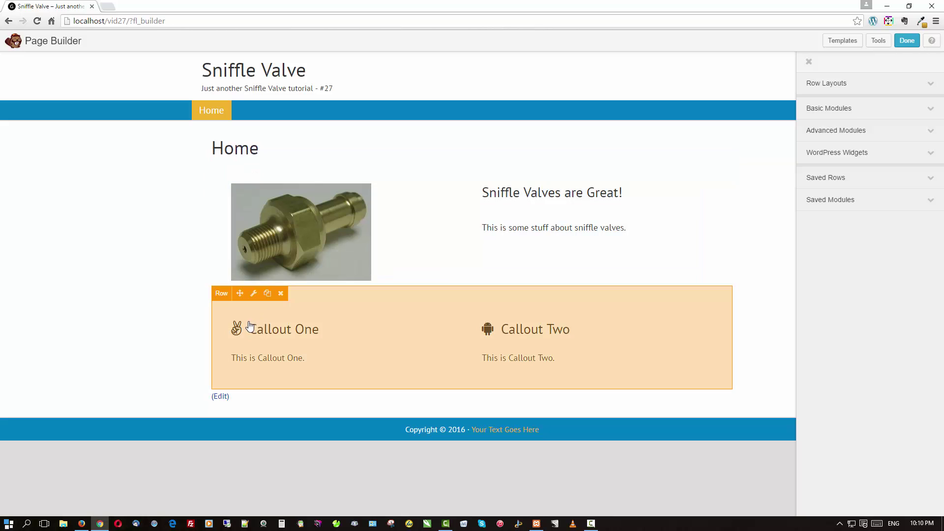
pyautogui.click(281, 294)
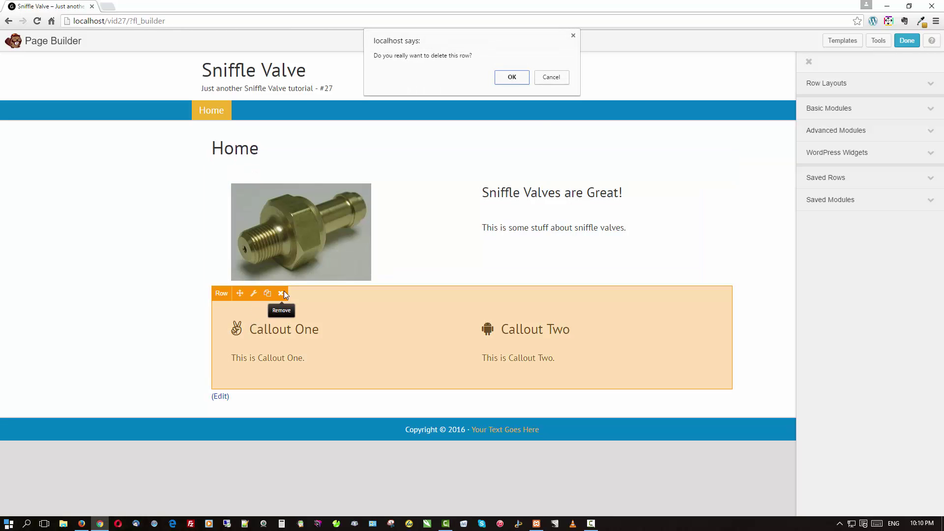
pyautogui.click(512, 78)
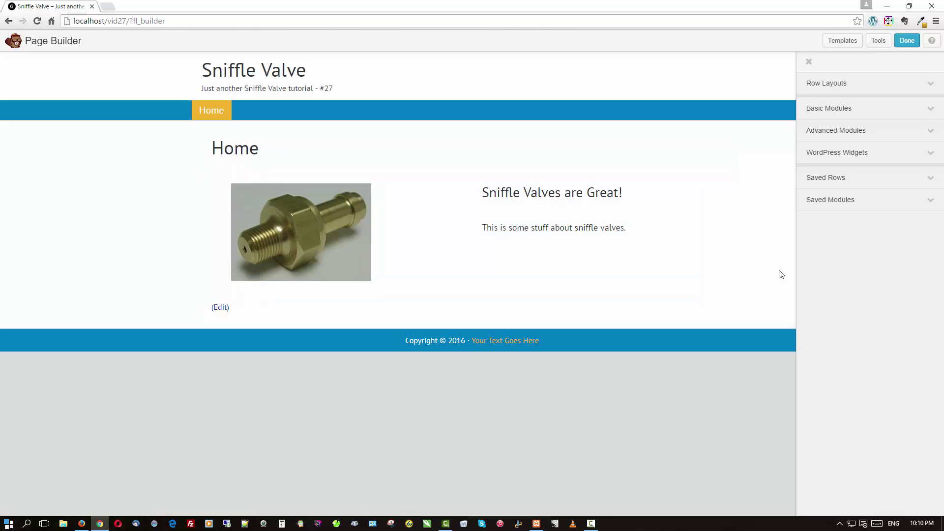
# Duplicate the text module about sniffle valves and replace the copy's text with [fl_builder_insert_layout slug="two-callouts"], then save it.
pyautogui.click(834, 215)
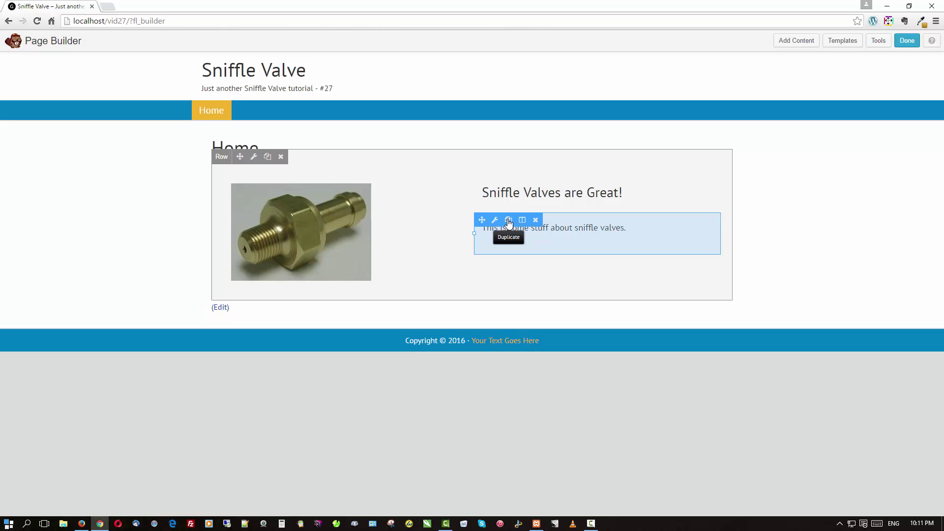
pyautogui.click(509, 222)
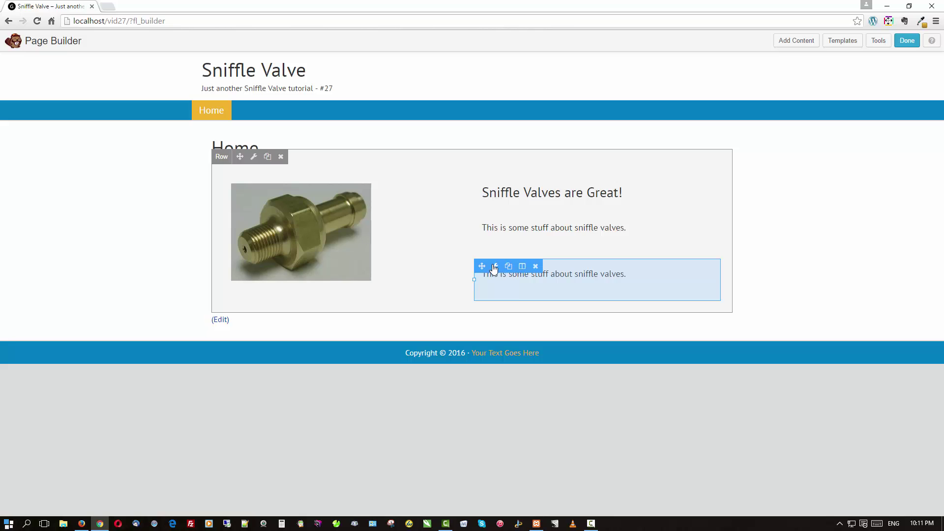
pyautogui.click(495, 268)
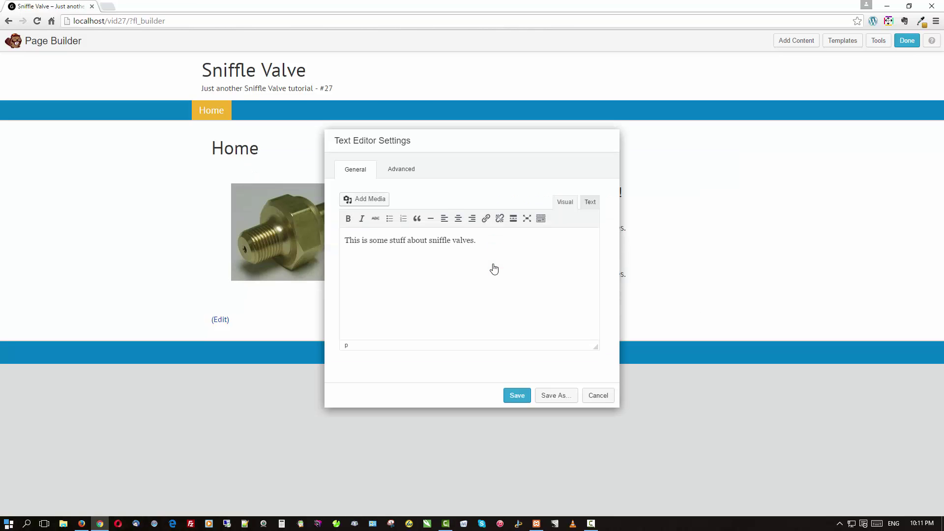
pyautogui.moveTo(499, 245); pyautogui.dragTo(315, 233)
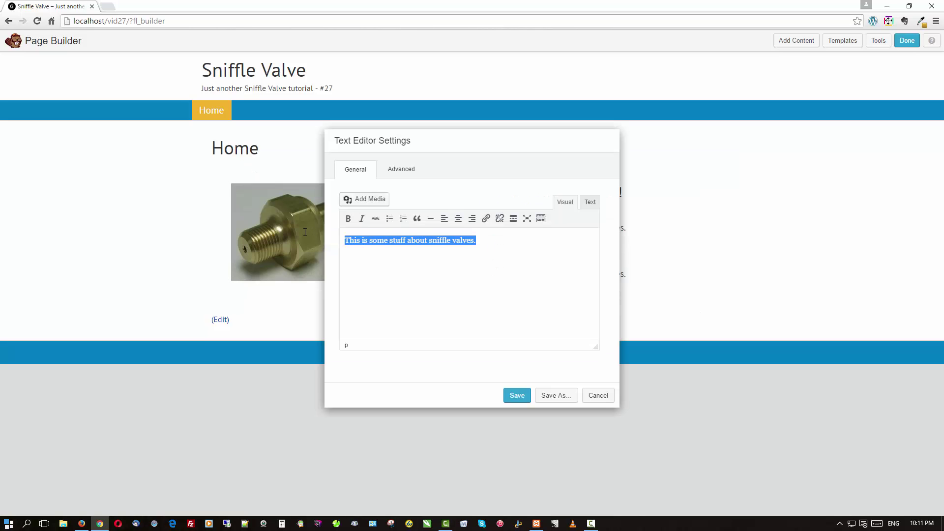
pyautogui.press('BackSpace')
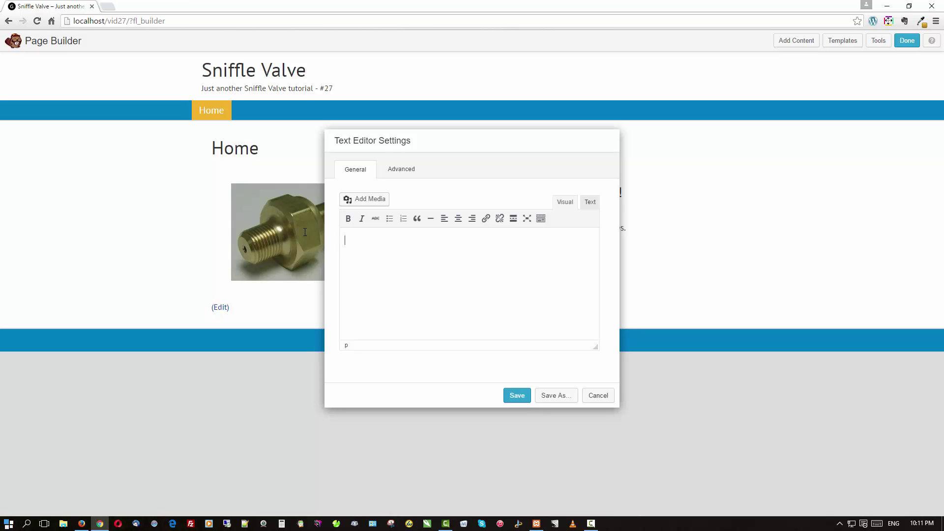
pyautogui.write('[')
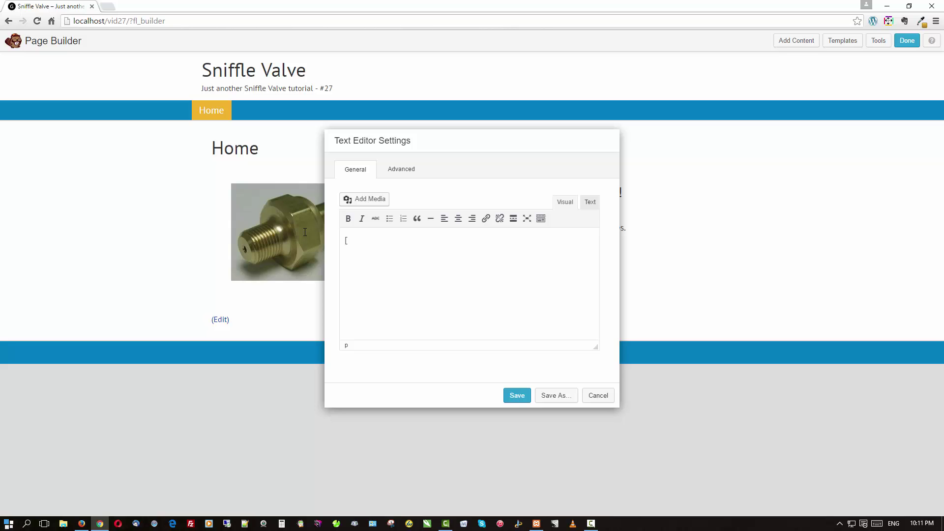
pyautogui.write('fl_builder')
pyautogui.write('_insert_layout slug="two')
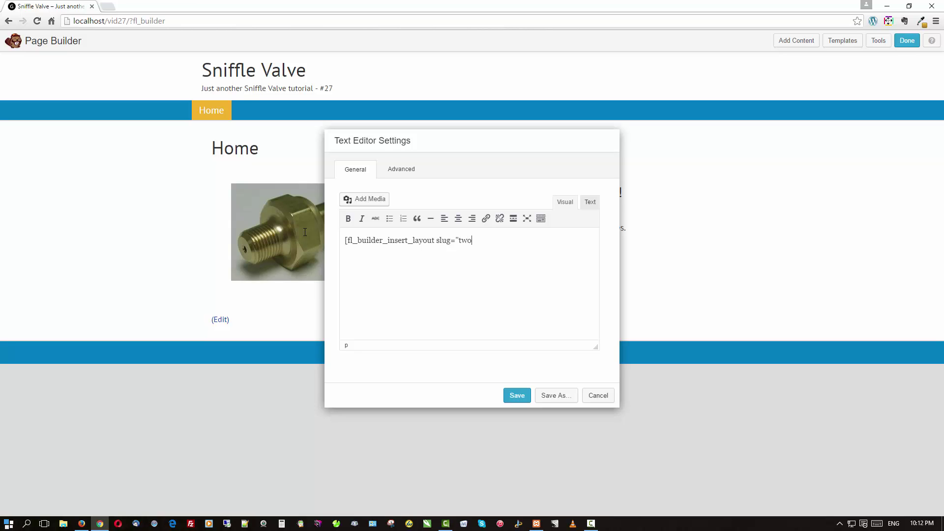
pyautogui.write('-callouts')
pyautogui.click(509, 396)
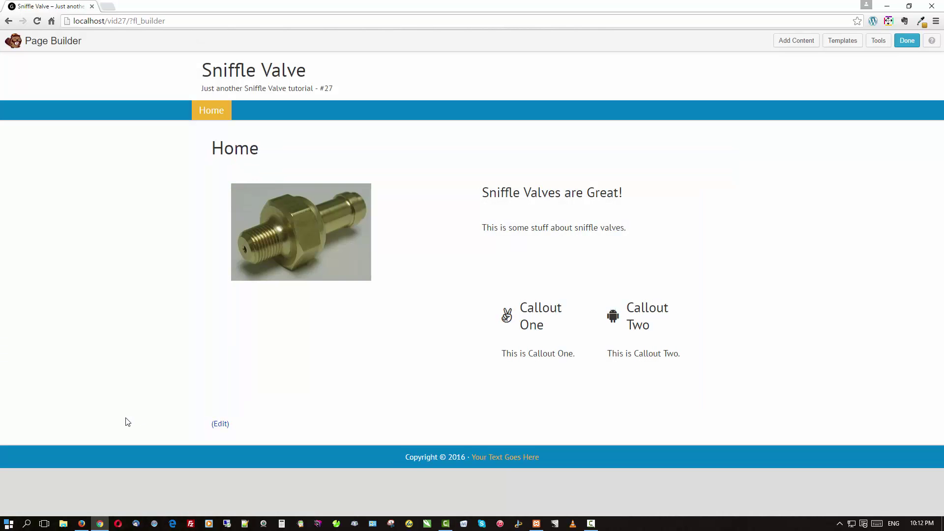
# Publish the page changes and reload the Home page in Firefox to view the inserted callouts.
pyautogui.click(904, 40)
pyautogui.click(498, 249)
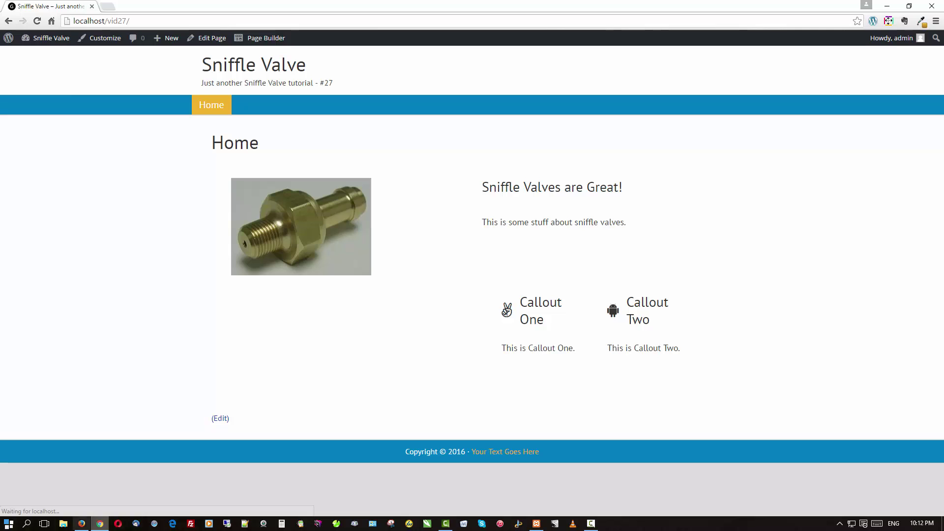
pyautogui.click(78, 523)
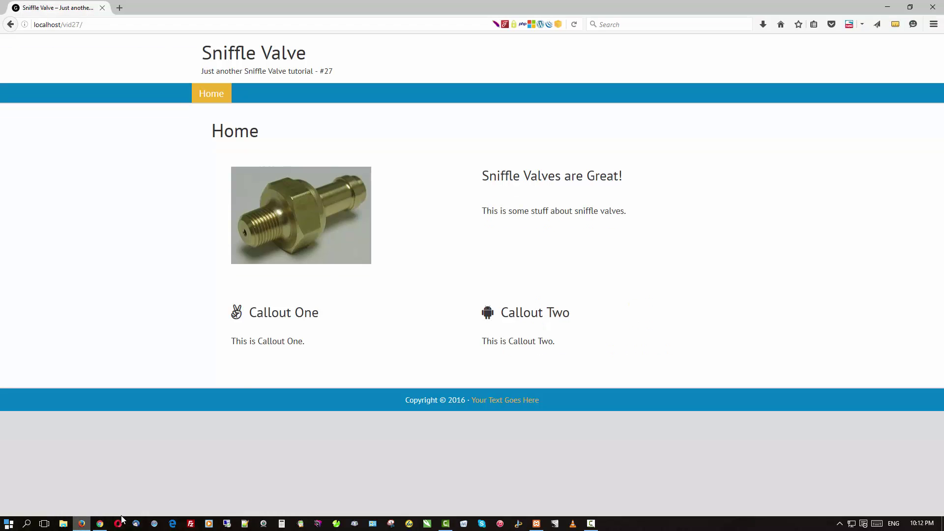
pyautogui.click(238, 54)
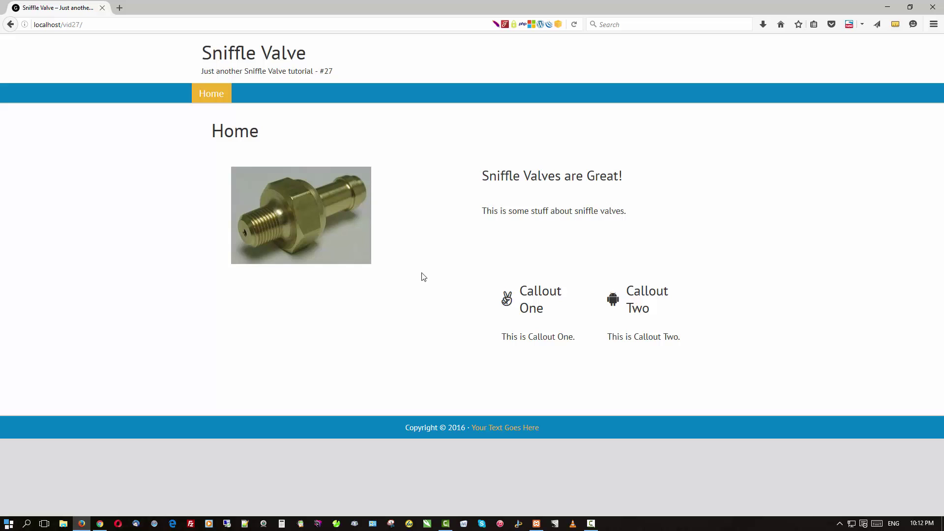
# Switch to Chrome, reopen Page Builder and copy the layout shortcode from the duplicated text module.
pyautogui.click(99, 523)
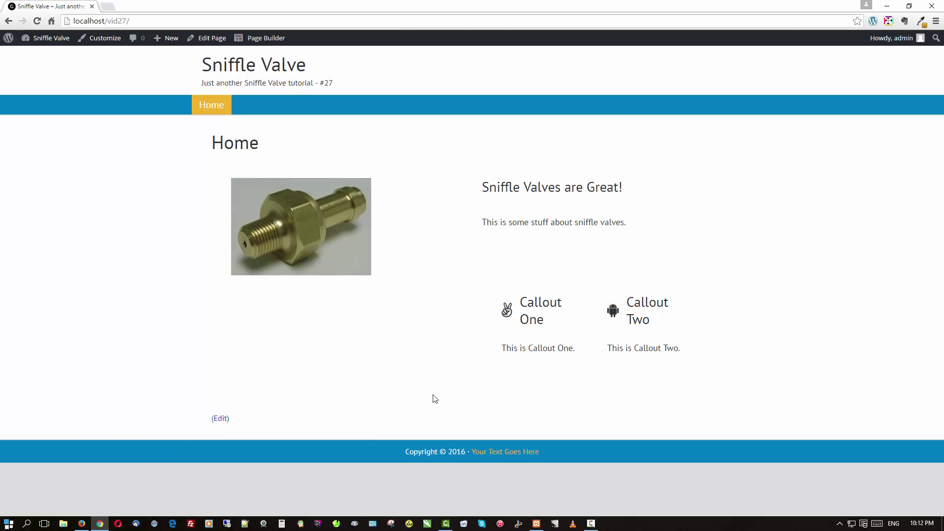
pyautogui.click(276, 38)
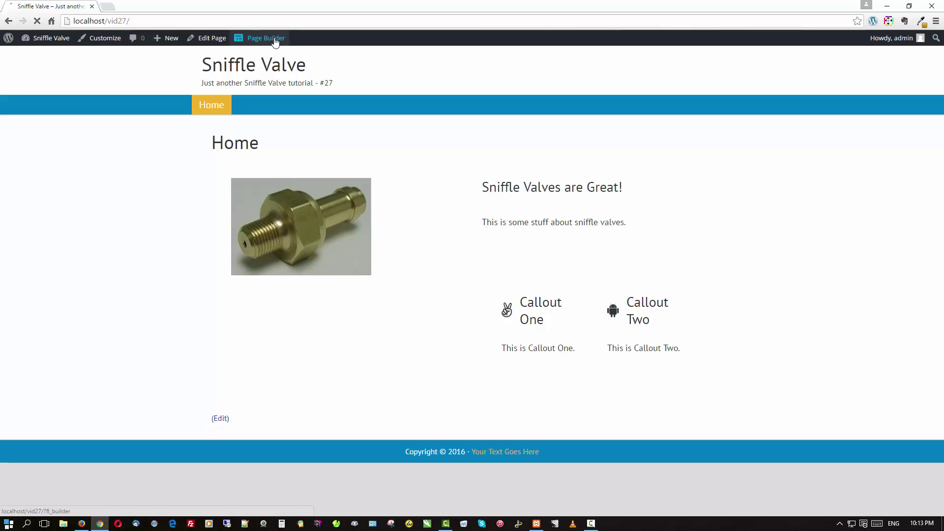
pyautogui.moveTo(521, 322)
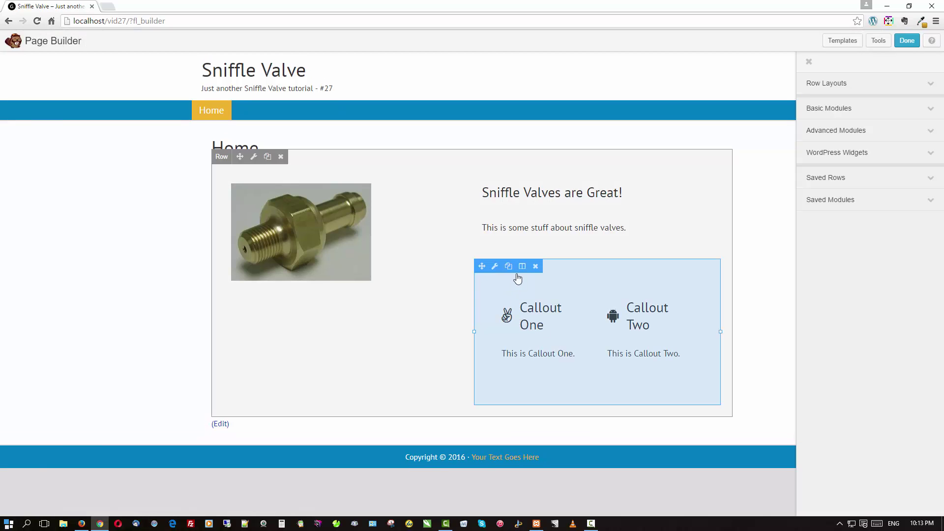
pyautogui.click(494, 268)
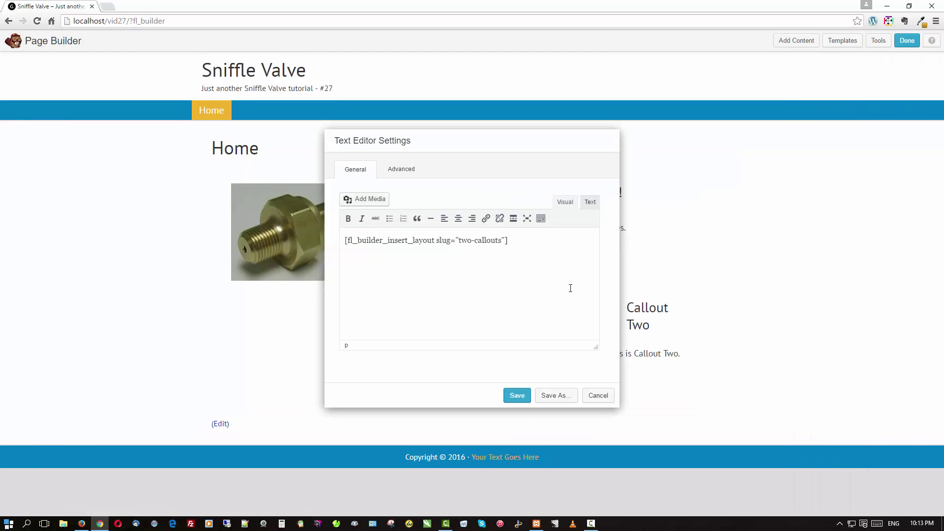
pyautogui.moveTo(528, 240); pyautogui.dragTo(309, 240)
pyautogui.hotkey('ctrl', 'c')
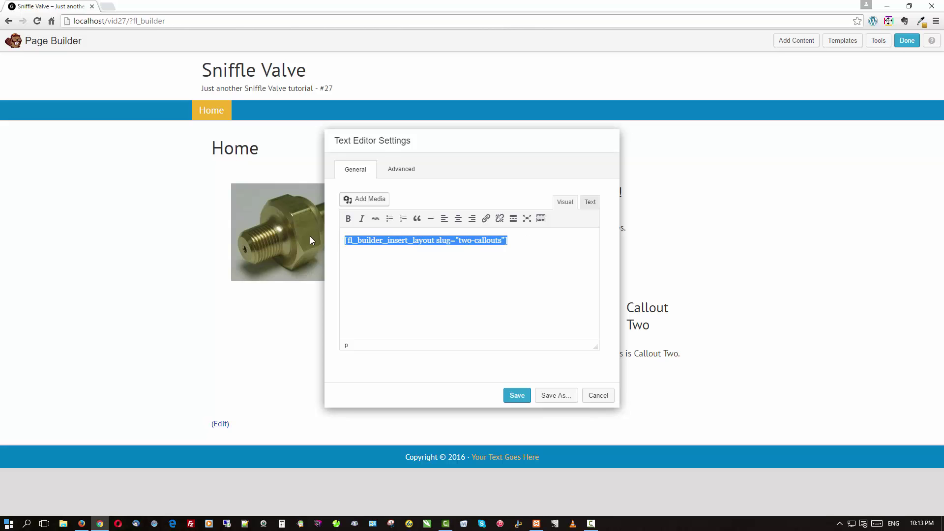
# Clear the duplicated text module's content, save it and remove the empty module from the row.
pyautogui.press('BackSpace')
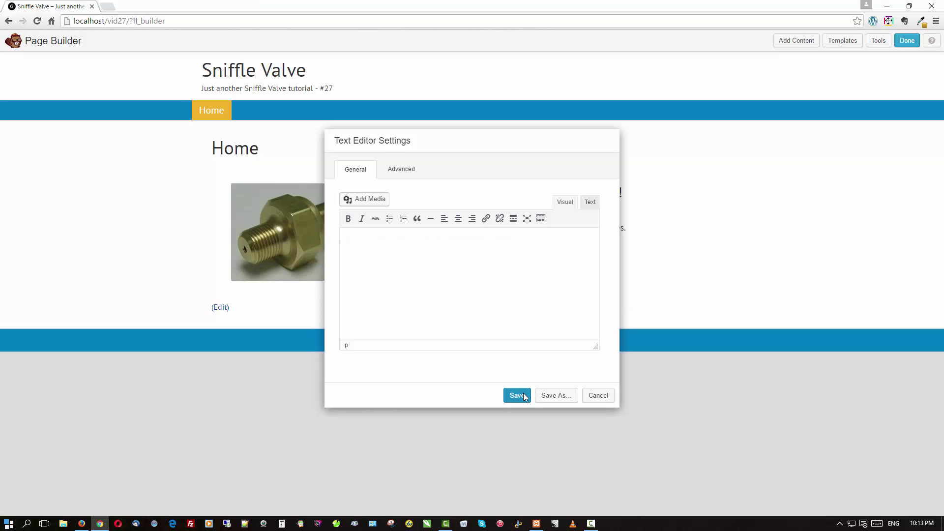
pyautogui.click(519, 396)
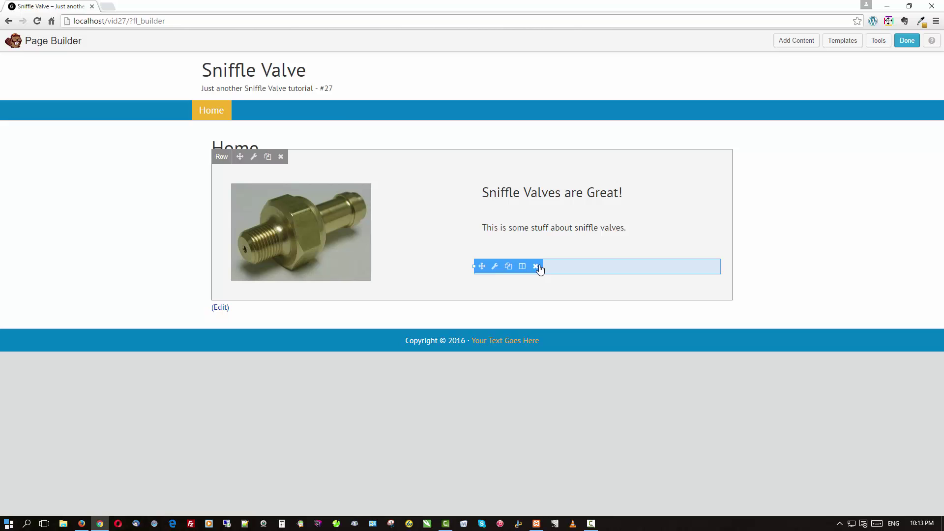
pyautogui.click(536, 266)
pyautogui.press('Return')
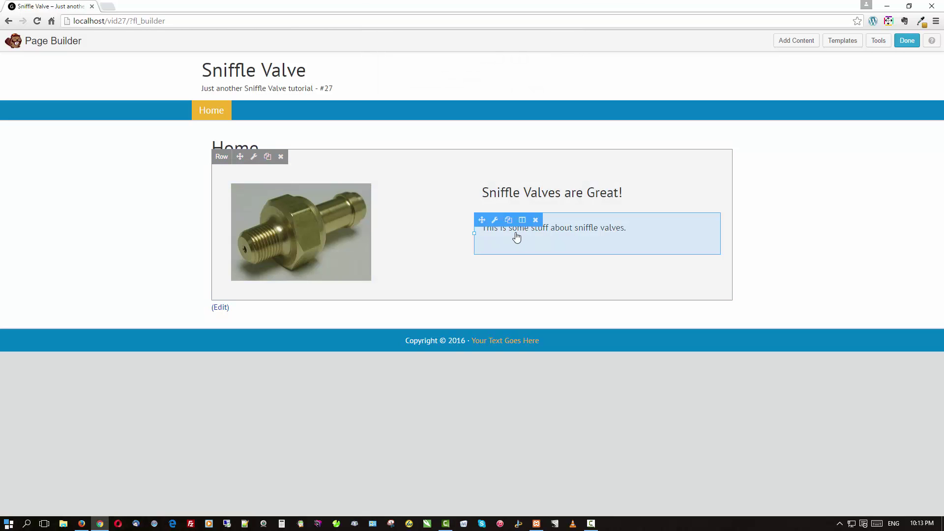
# Paste the copied two-callouts shortcode below the sentence in the remaining text module and save it.
pyautogui.click(494, 225)
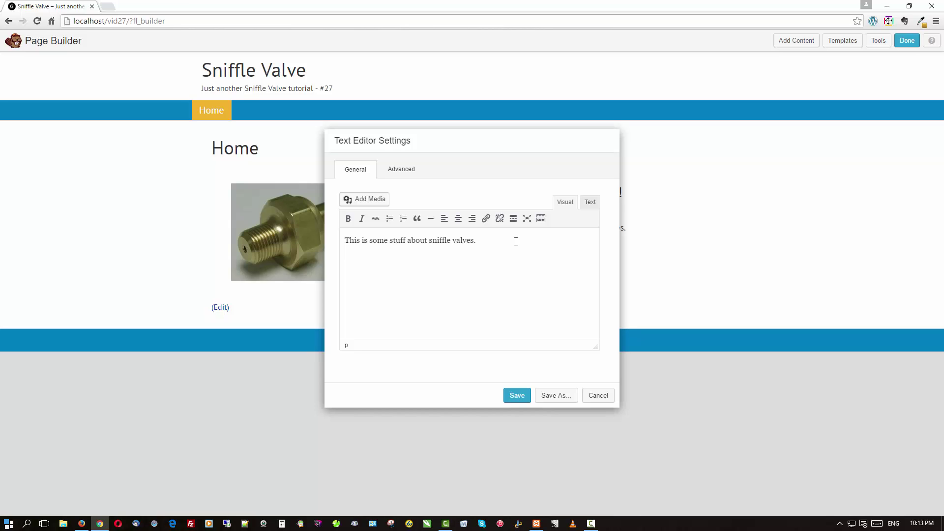
pyautogui.hotkey('ctrl', 'v')
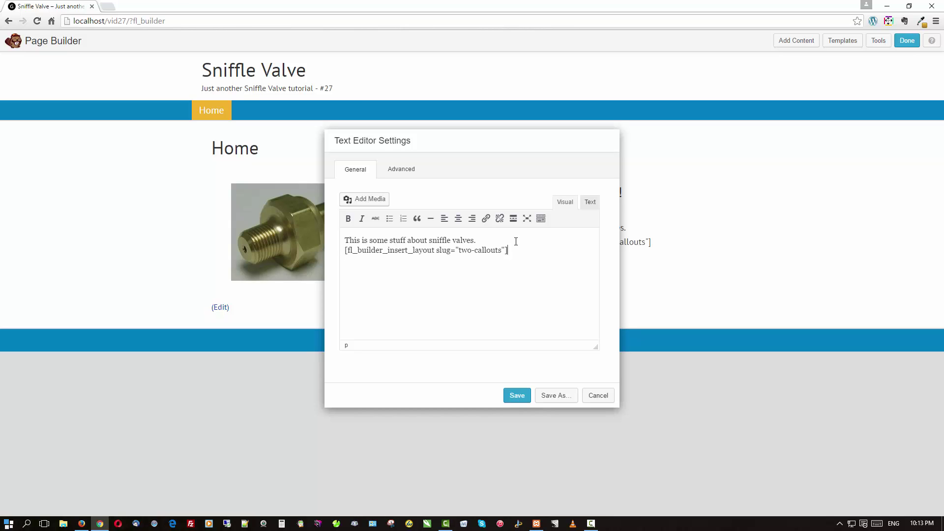
pyautogui.click(526, 397)
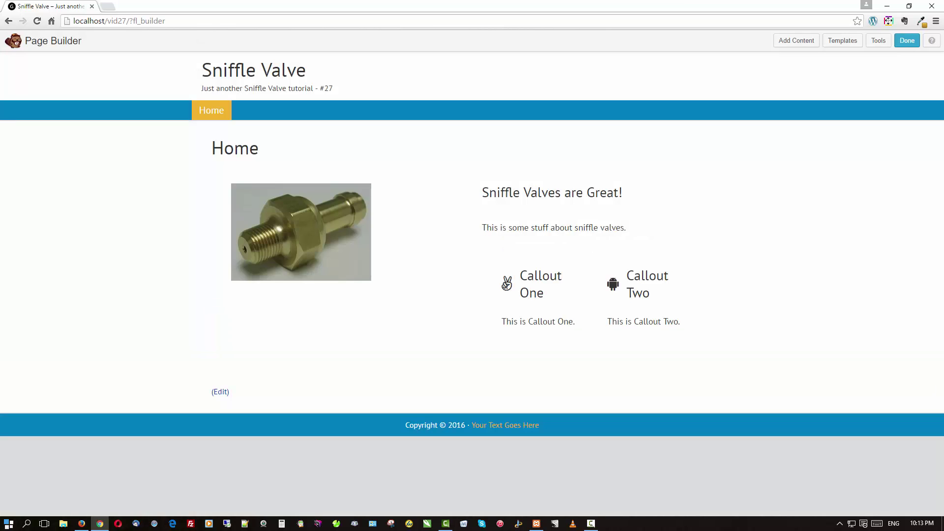
# Publish the revised layout and refresh the Home page in Firefox to check the callouts below the text.
pyautogui.click(907, 40)
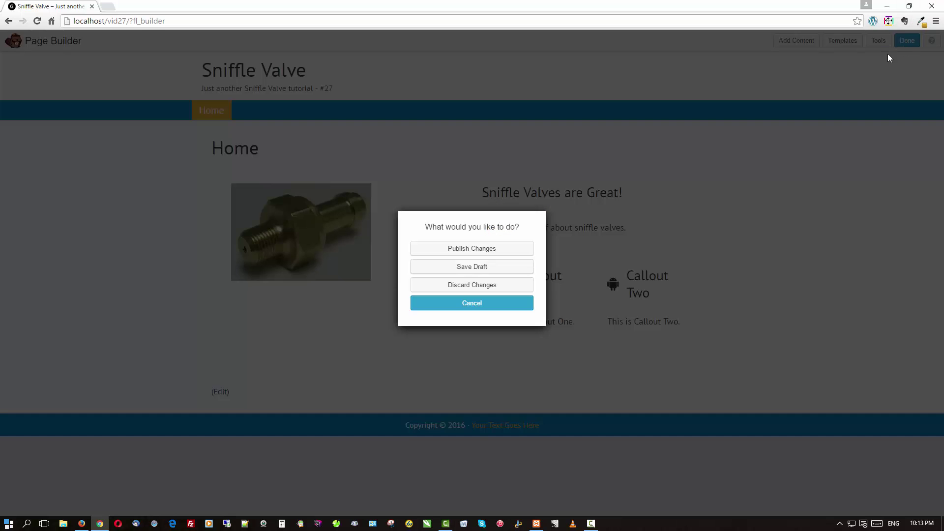
pyautogui.click(446, 249)
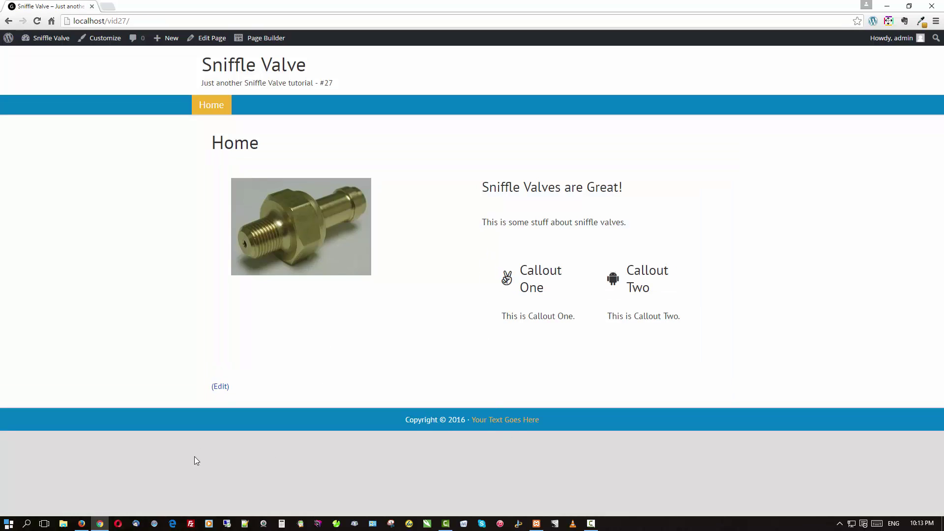
pyautogui.click(82, 523)
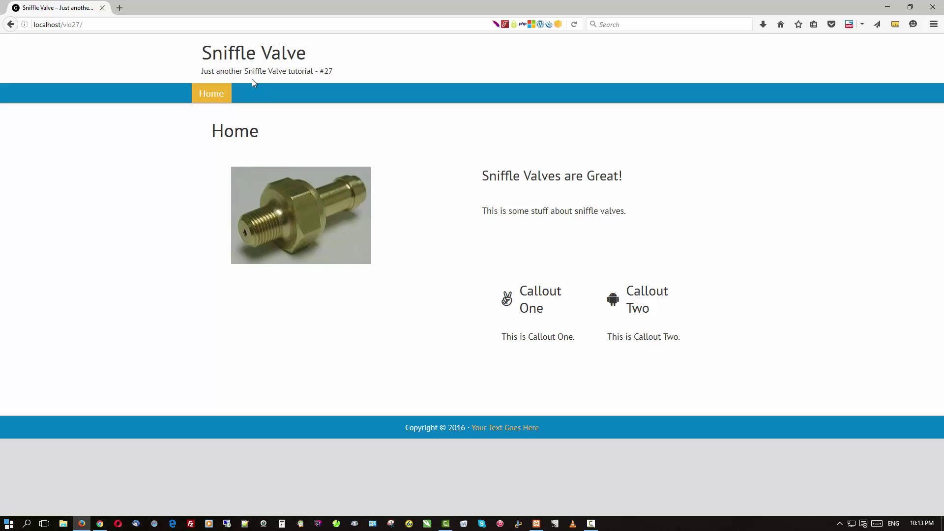
pyautogui.click(248, 57)
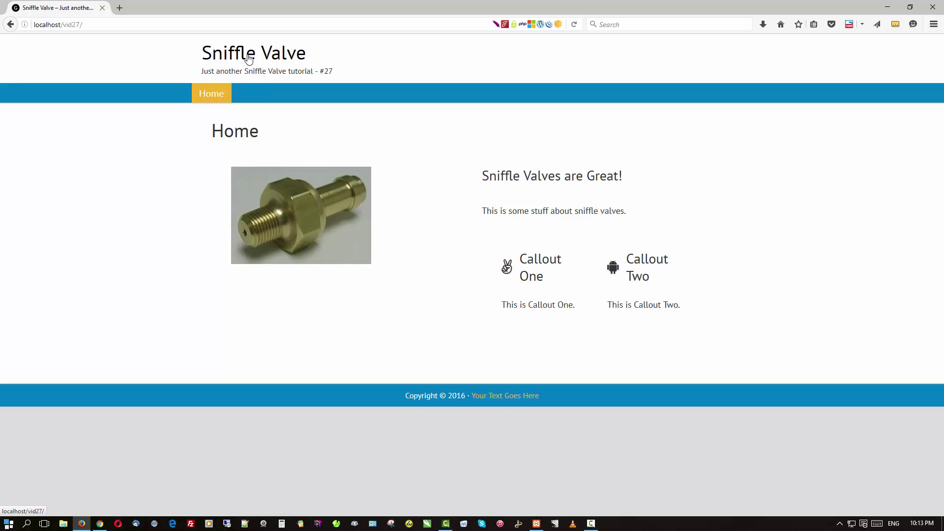